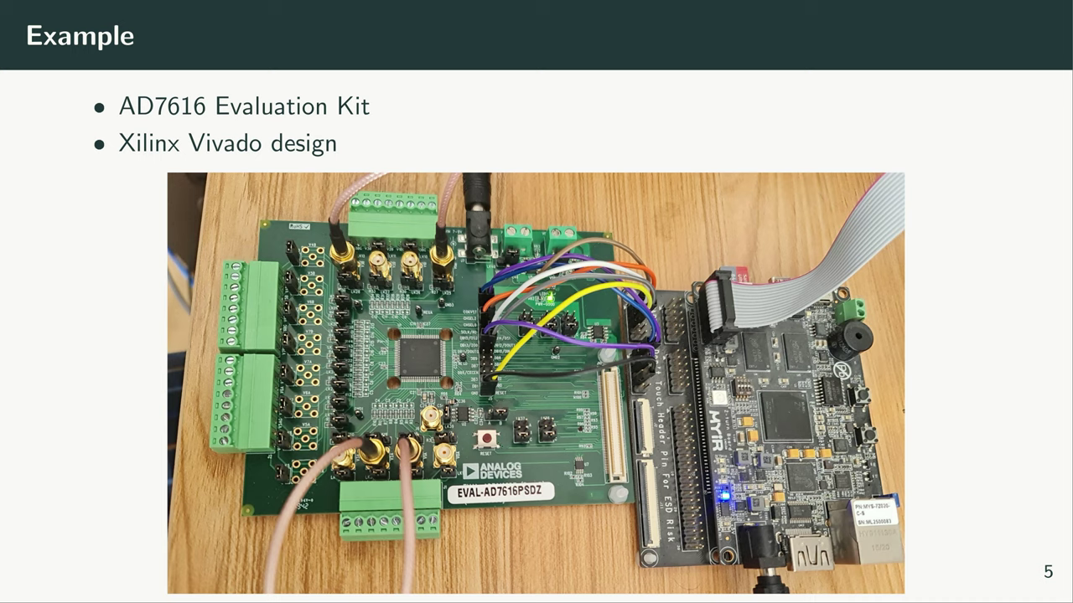
# Step: Switch from the Example slide to the Vivado project's design_1 block design
pyautogui.hotkey('alt', 'Tab')
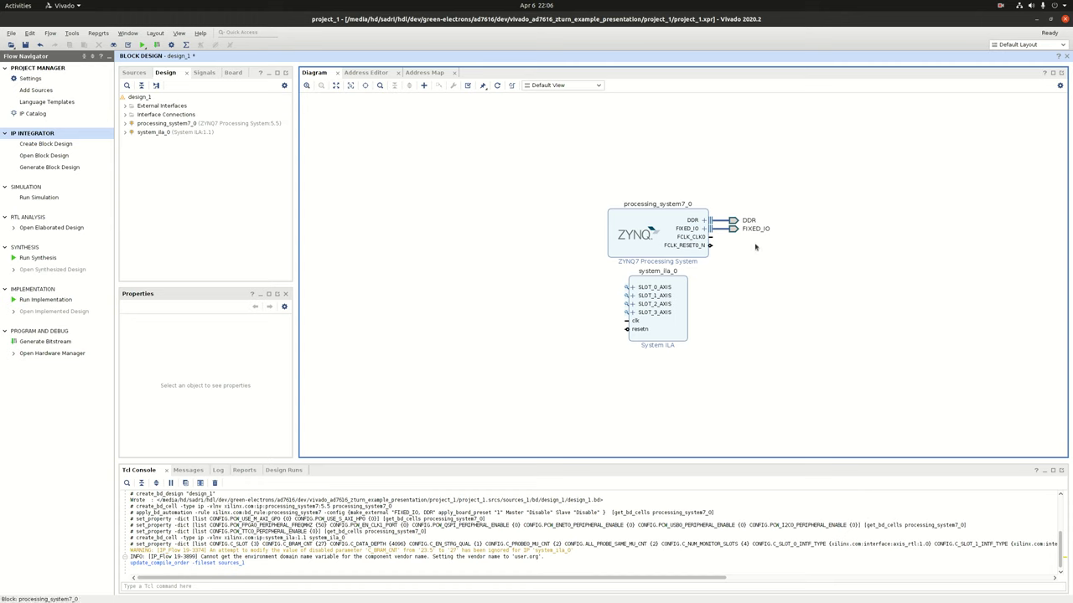
# Step: Inspect the existing ZYNQ7 Processing System and System ILA blocks
pyautogui.click(646, 255)
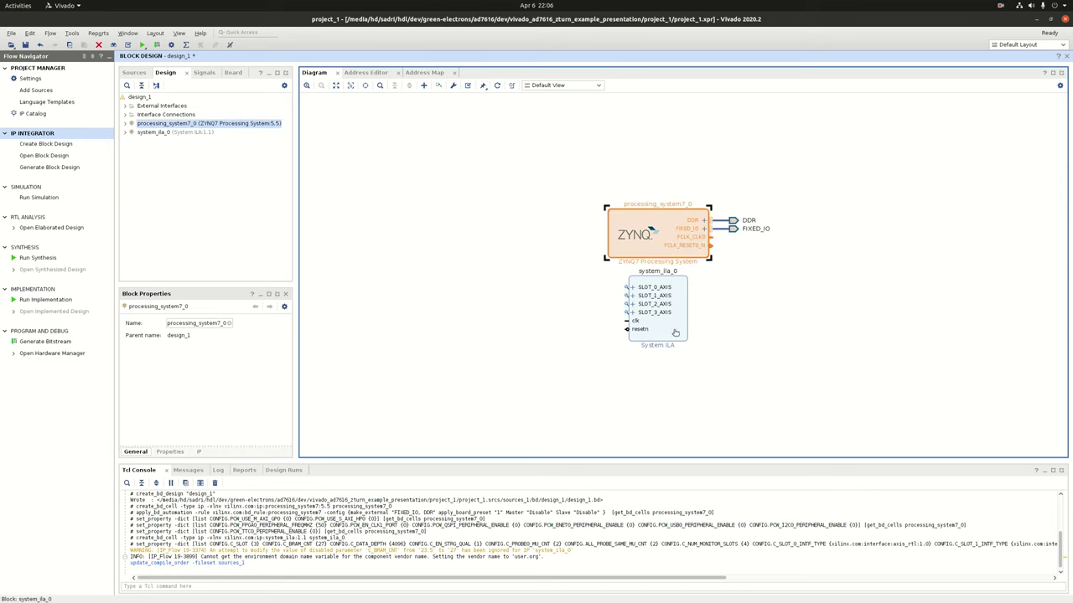
pyautogui.click(675, 333)
pyautogui.click(651, 257)
# Step: Add the ad7616_interface_v1_0 IP, found by searching 'gree', and select its AD7616_IF_1 interface
pyautogui.rightClick(524, 323)
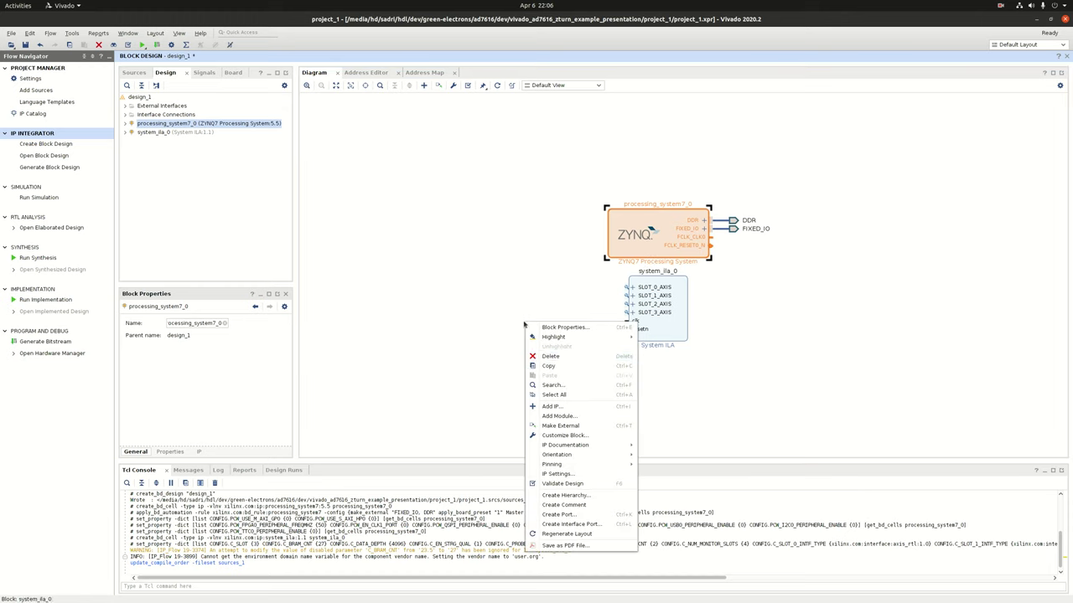
pyautogui.click(539, 407)
pyautogui.write('gree')
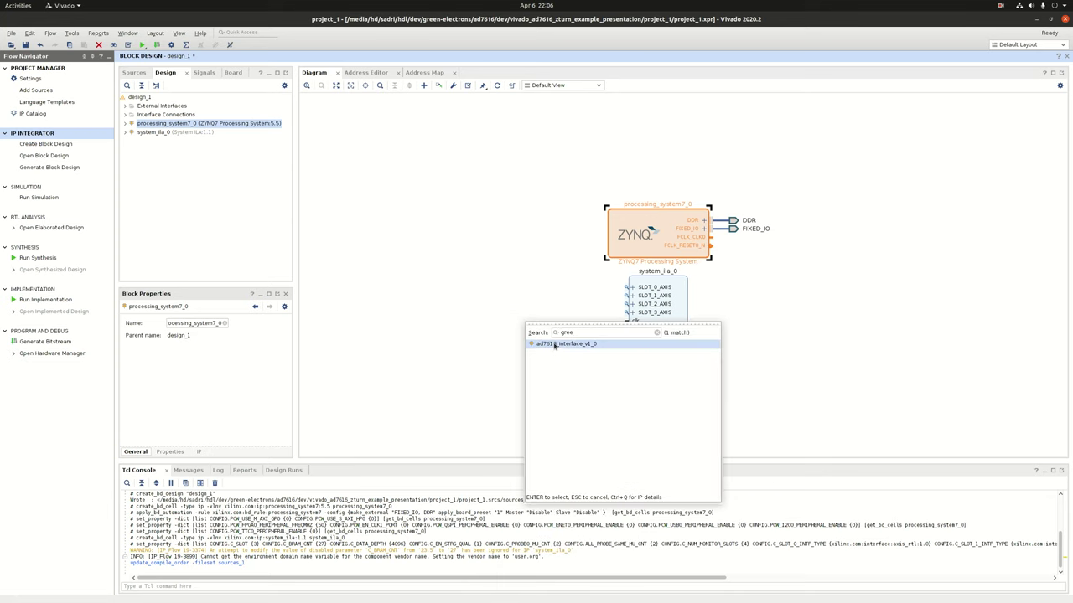
pyautogui.doubleClick(553, 345)
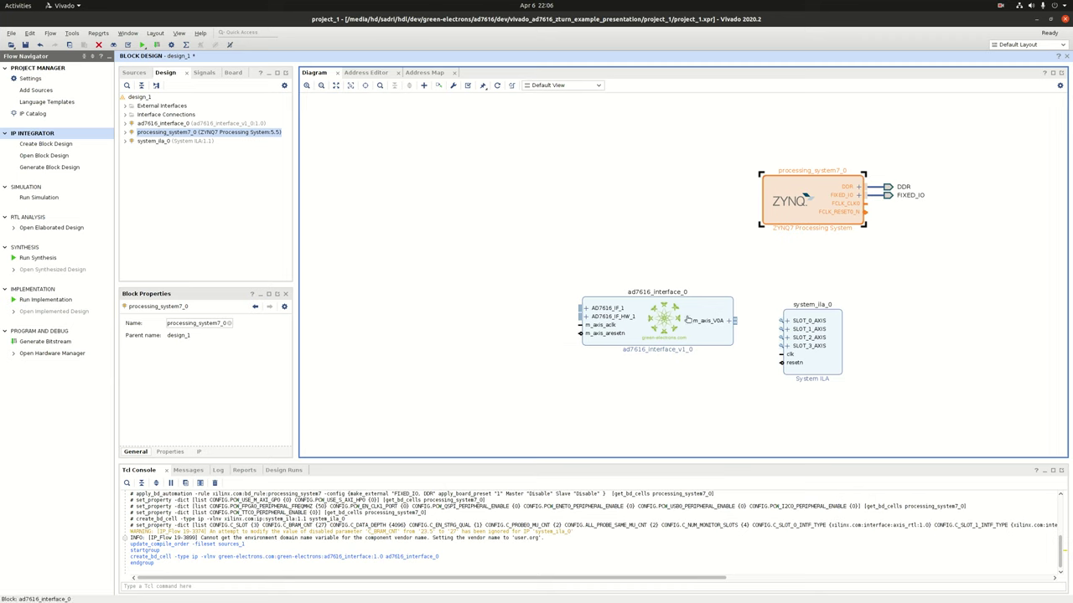
pyautogui.click(706, 310)
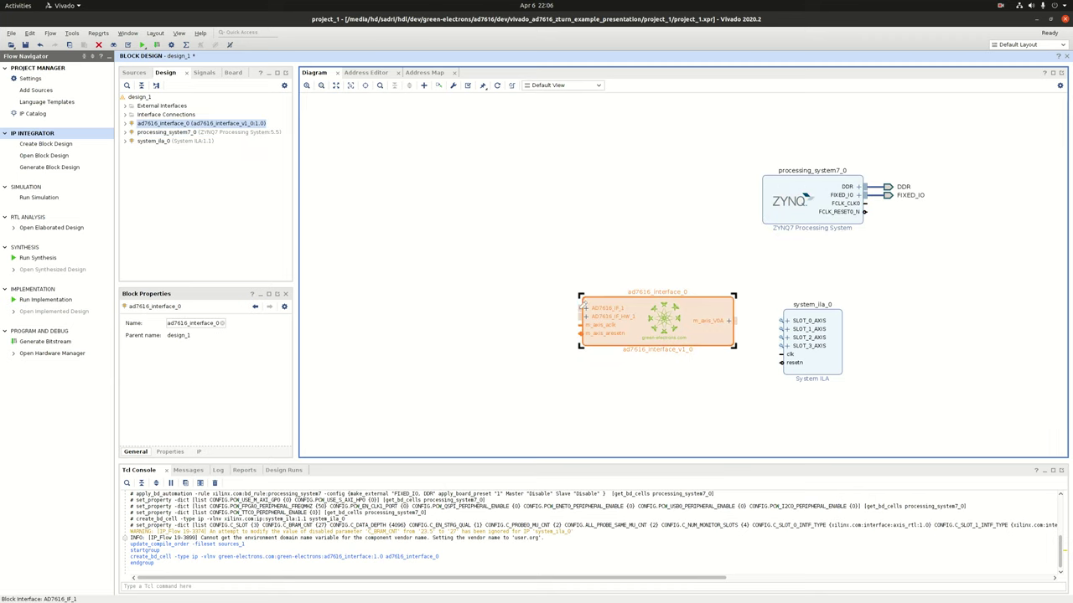
pyautogui.click(583, 308)
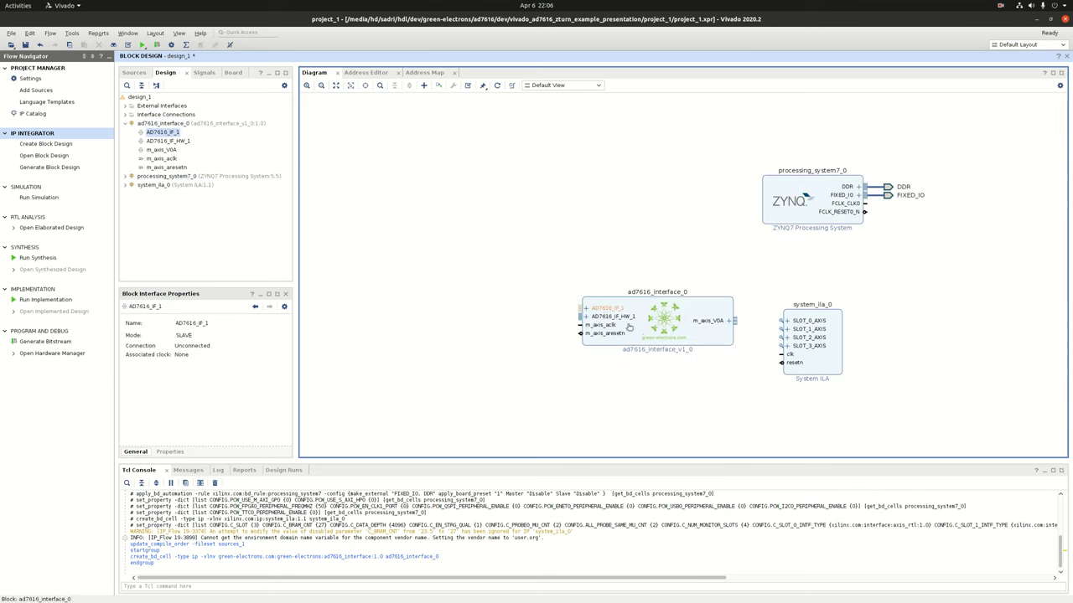
# Step: Create an external AD7616_IF_1 interface port from the ad7616_interface_0 pin
pyautogui.rightClick(584, 309)
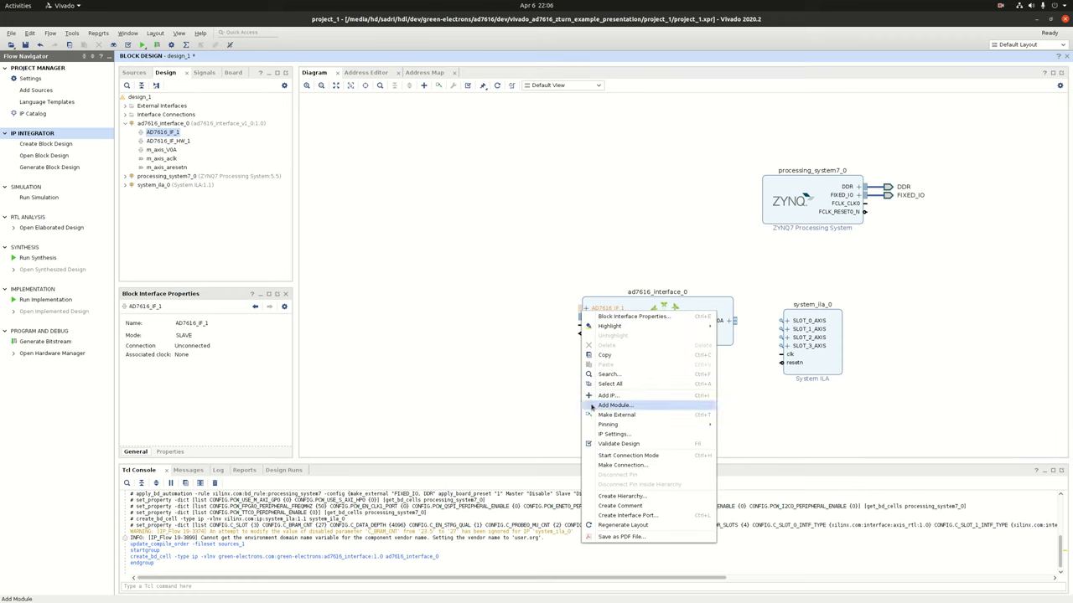
pyautogui.click(608, 515)
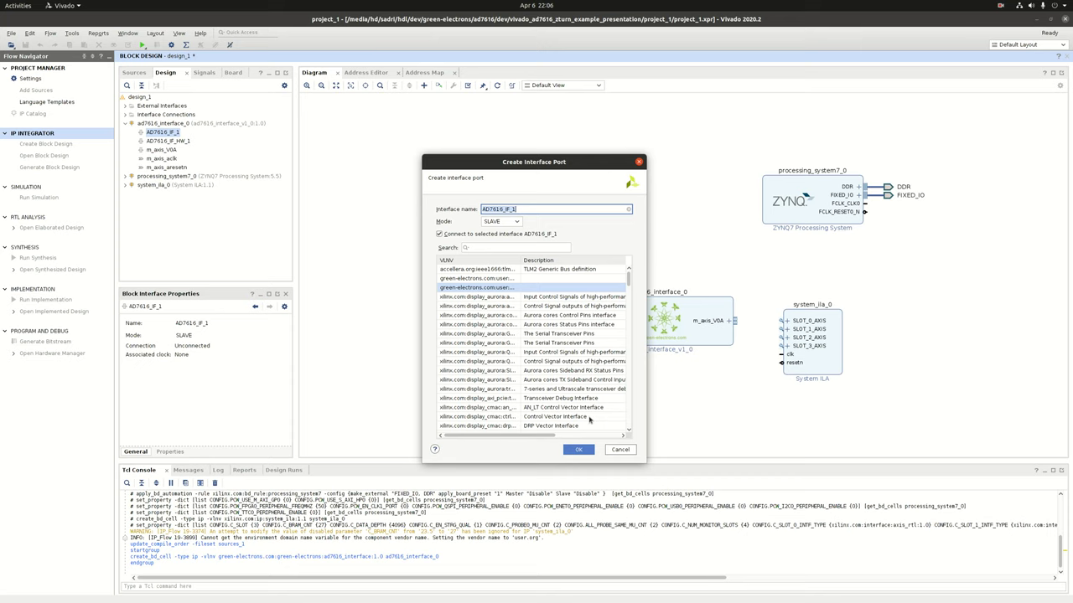
pyautogui.click(585, 452)
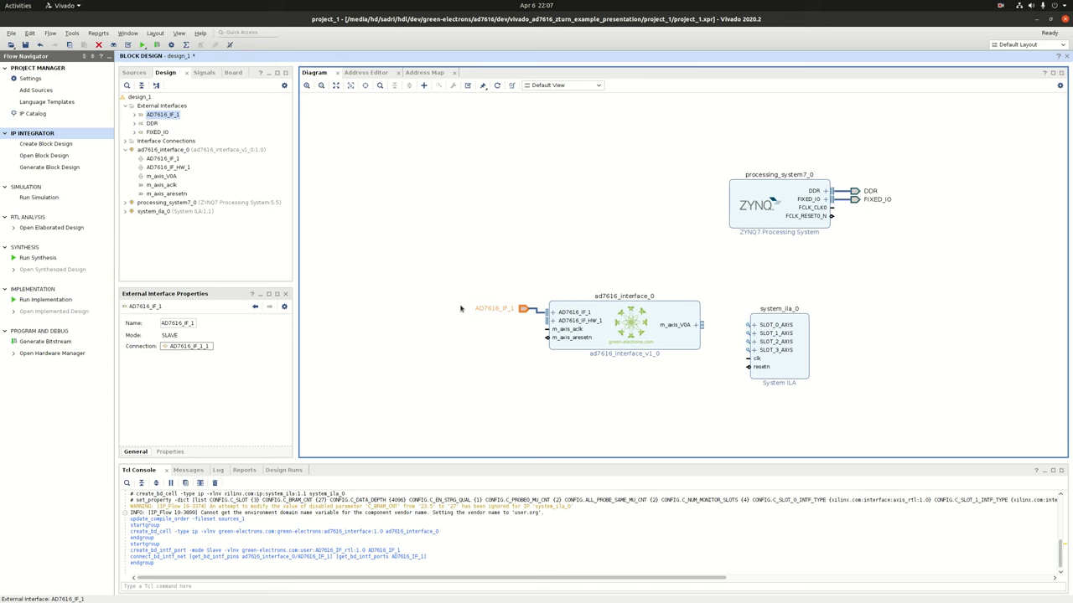
# Step: Open Re-customize IP for ad7616_interface_0 and change V0A Voltage Range from +/-10V to DISABLED
pyautogui.doubleClick(671, 315)
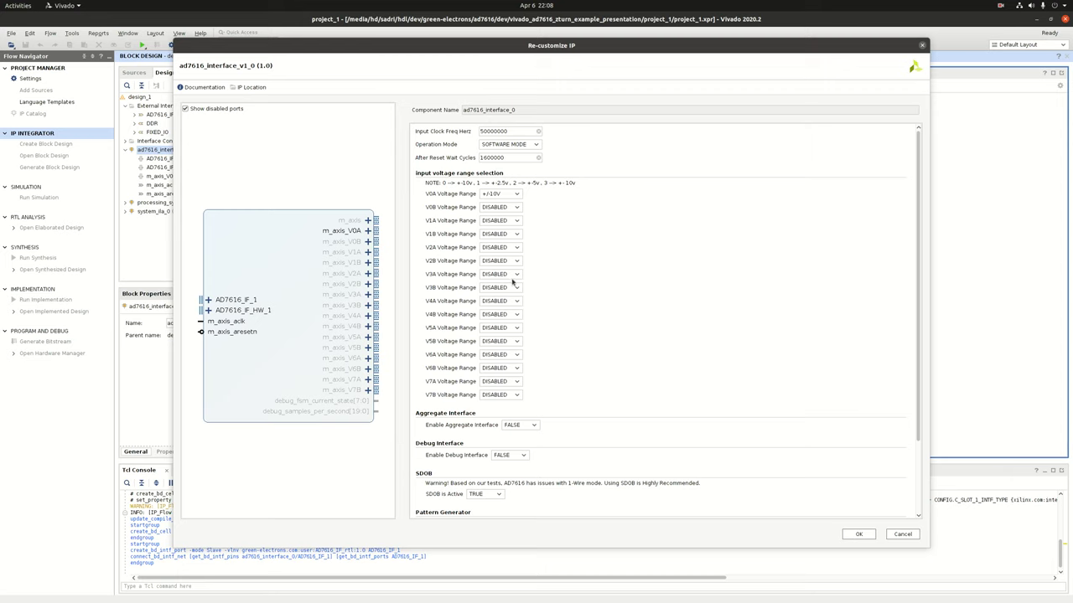
pyautogui.click(516, 194)
pyautogui.click(516, 203)
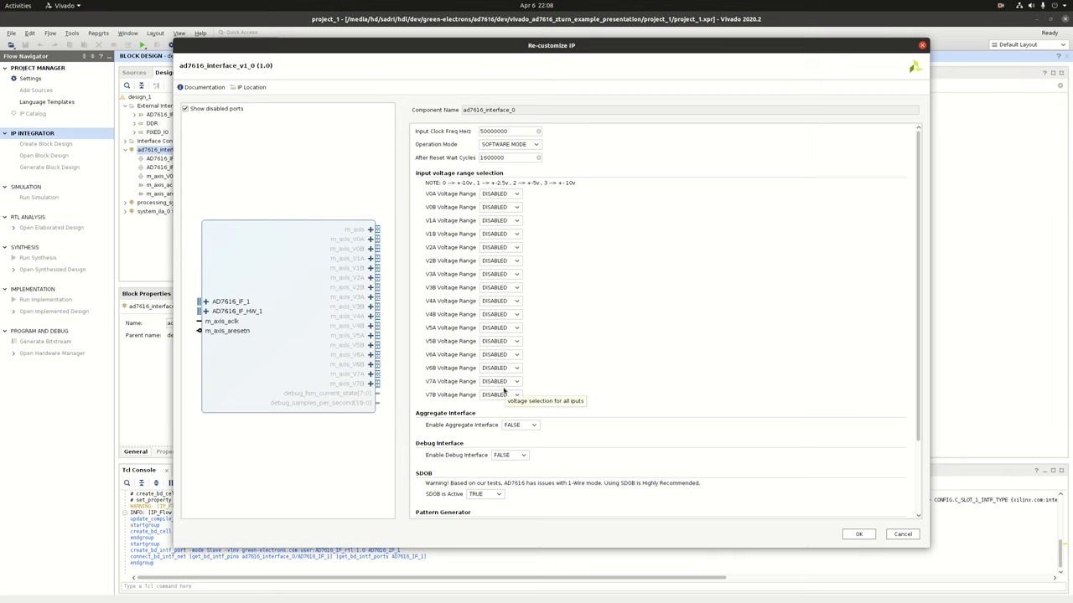
pyautogui.click(499, 220)
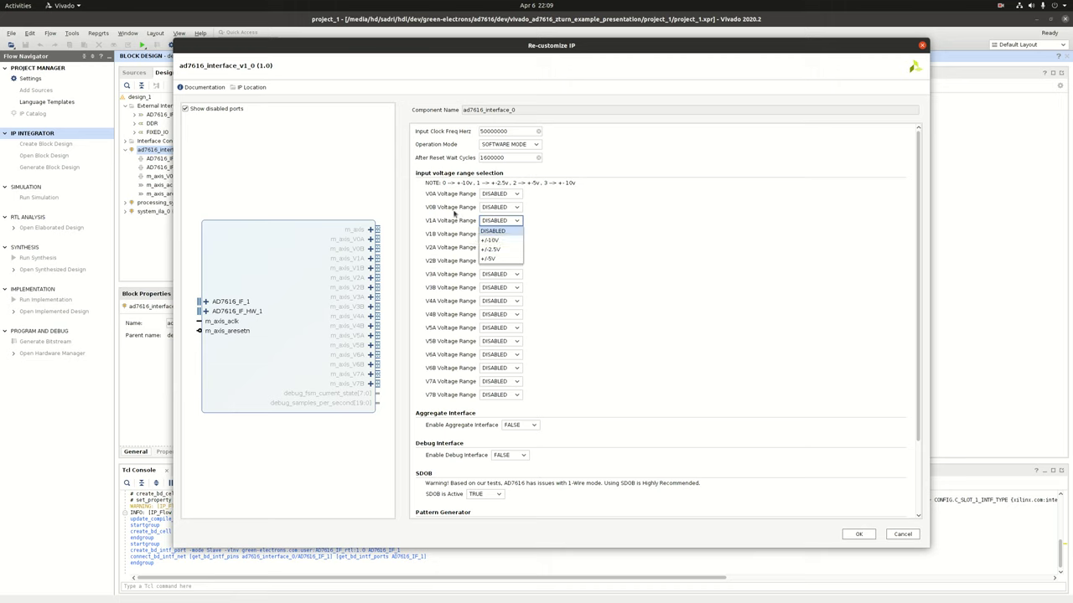
# Step: Set V0B, V1A and V3B to +/-5V and V2A to +/-10V, then apply the settings
pyautogui.click(456, 214)
pyautogui.click(501, 208)
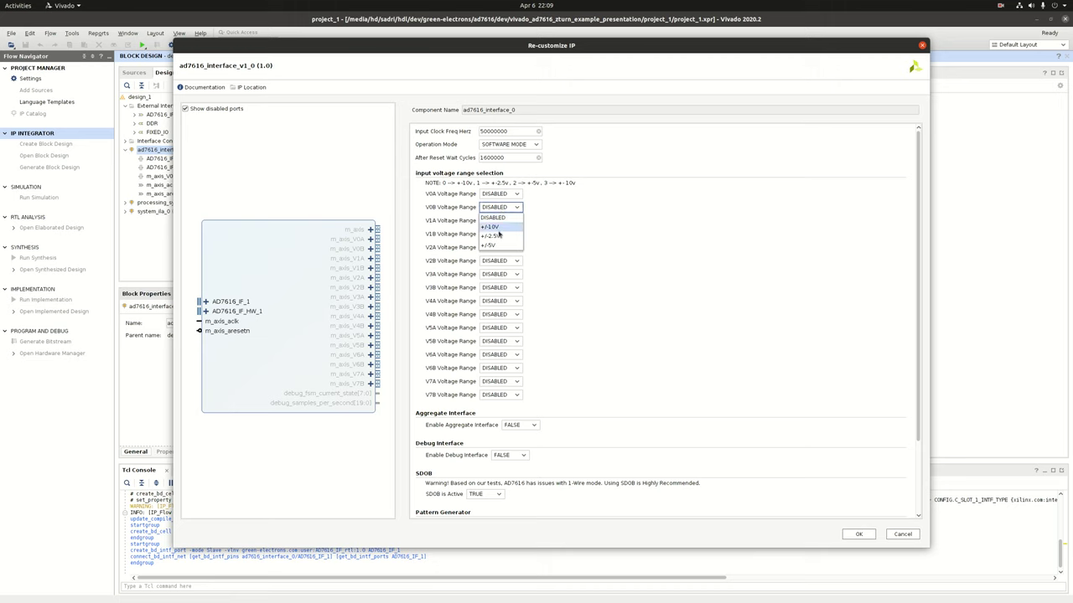
pyautogui.click(500, 246)
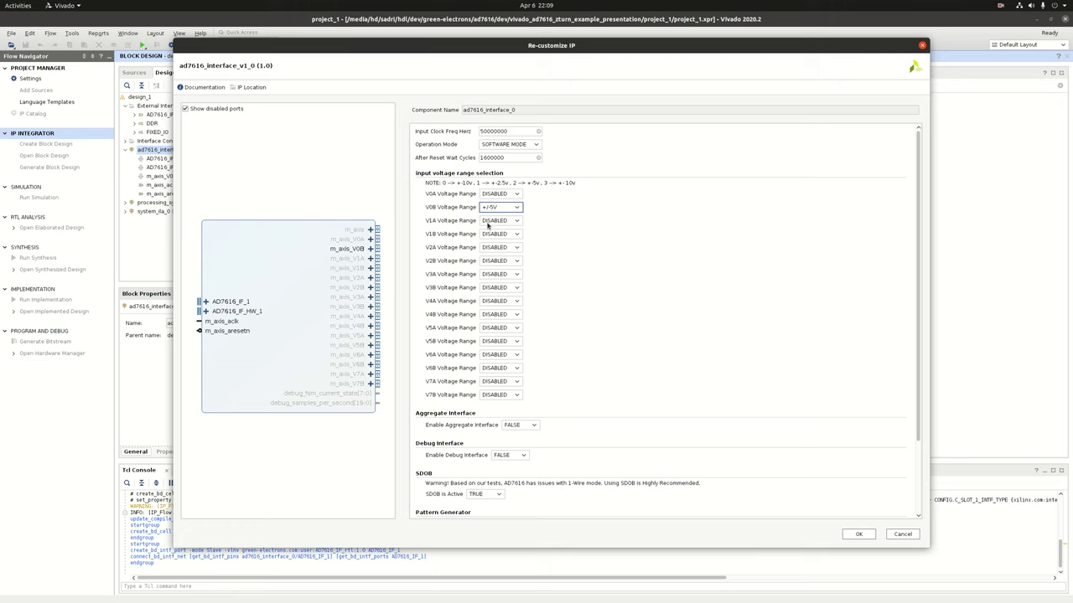
pyautogui.click(491, 221)
pyautogui.click(500, 260)
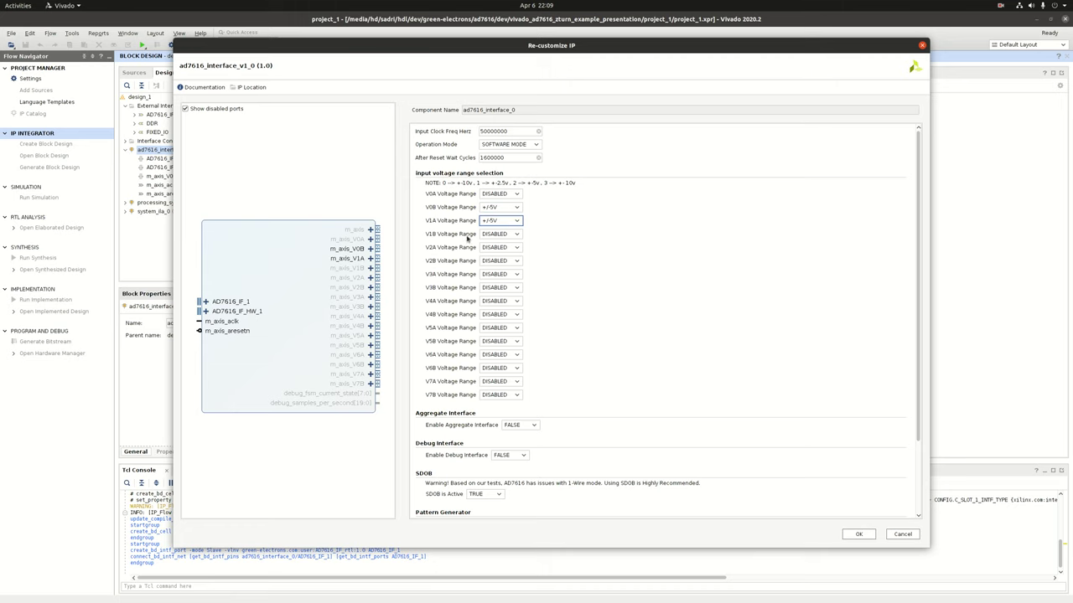
pyautogui.click(487, 247)
pyautogui.click(506, 271)
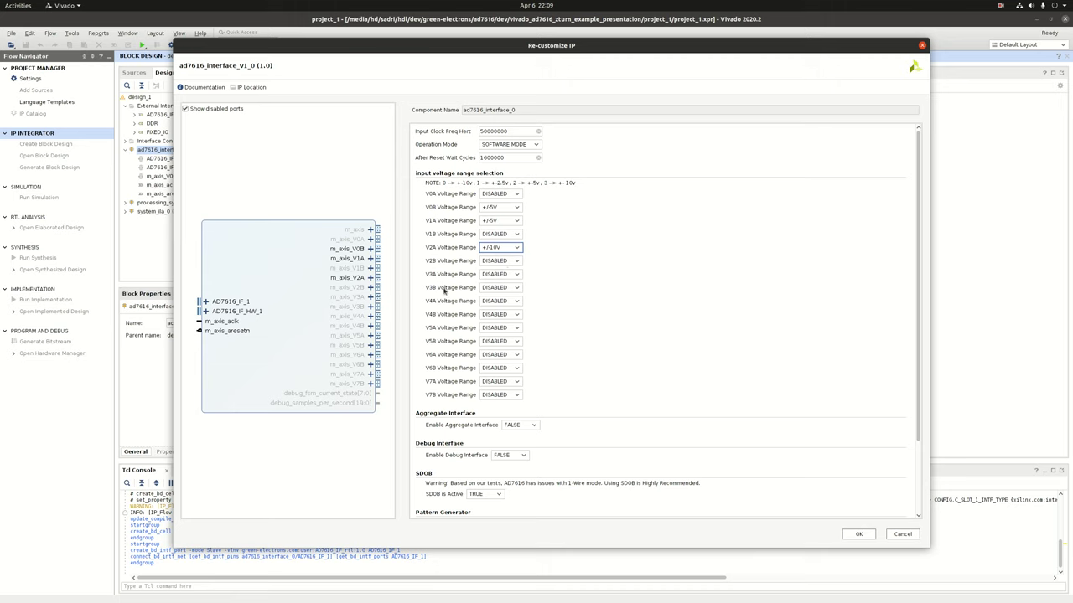
pyautogui.click(500, 288)
pyautogui.click(503, 326)
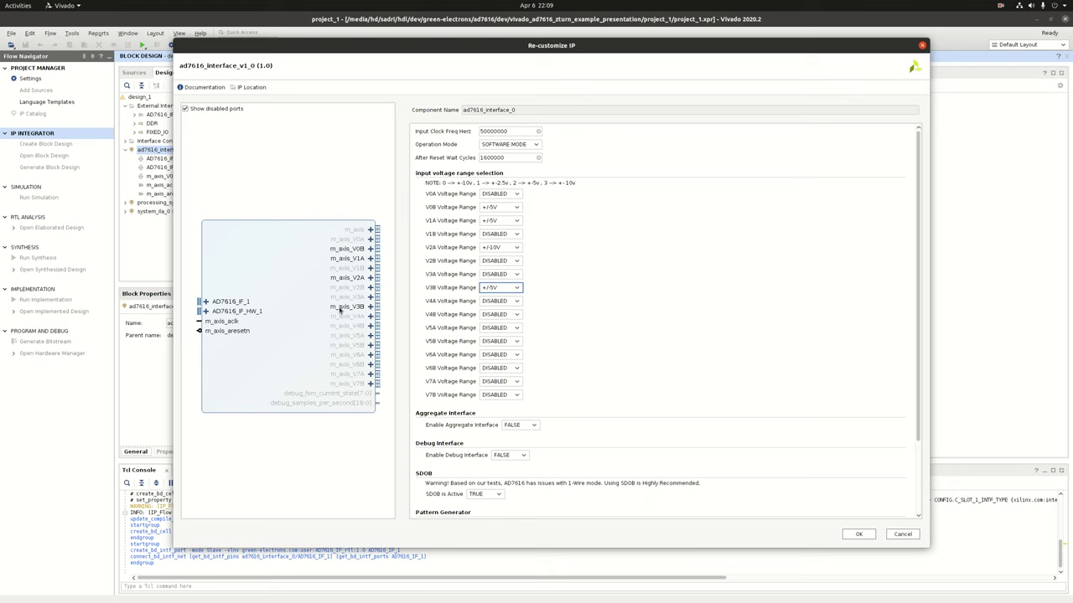
pyautogui.click(859, 534)
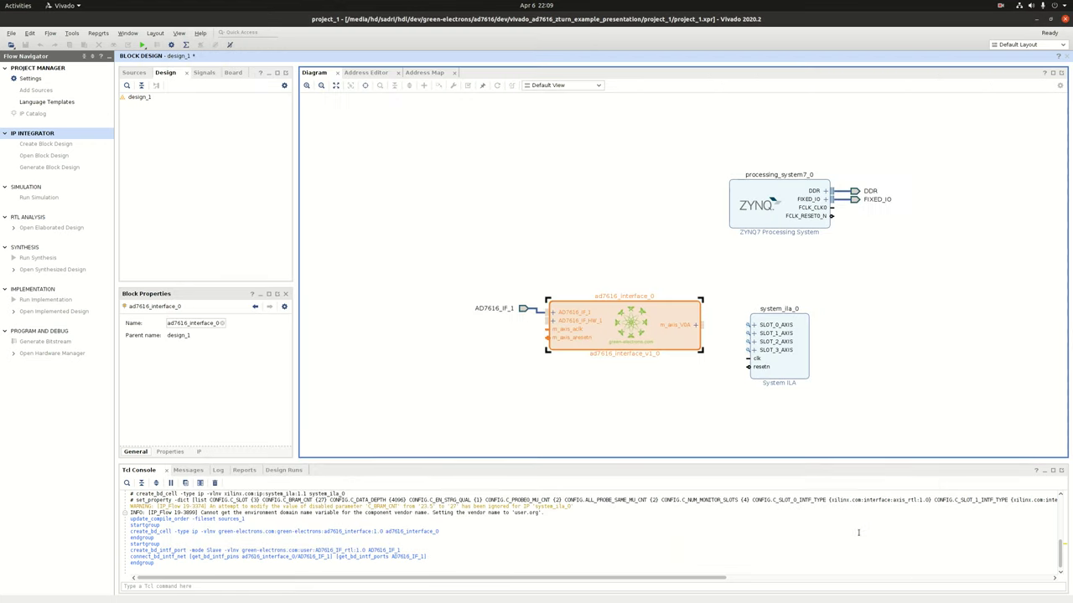
# Step: Connect the m_axis_V0B/V1A/V2A/V3B streams to System ILA slots SLOT_0–3_AXIS
pyautogui.click(680, 364)
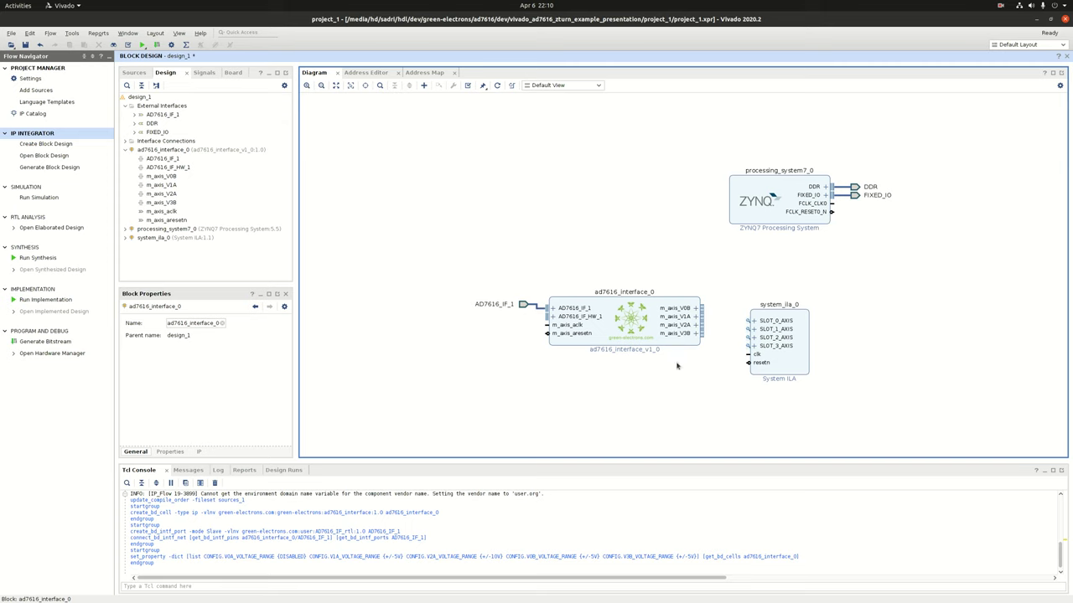
pyautogui.click(798, 367)
pyautogui.click(719, 313)
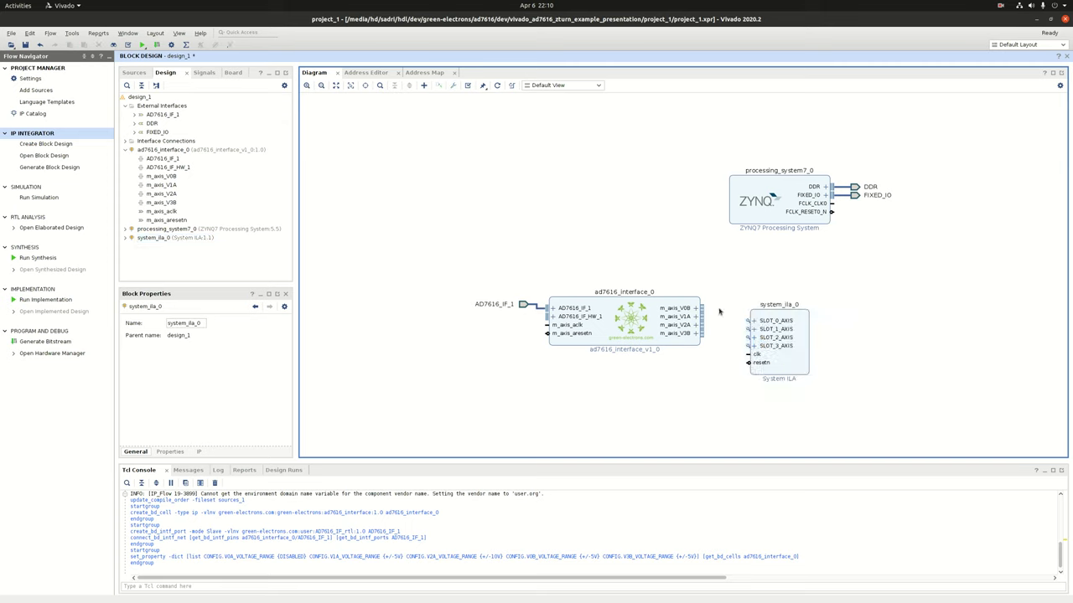
pyautogui.moveTo(702, 309); pyautogui.dragTo(753, 345)
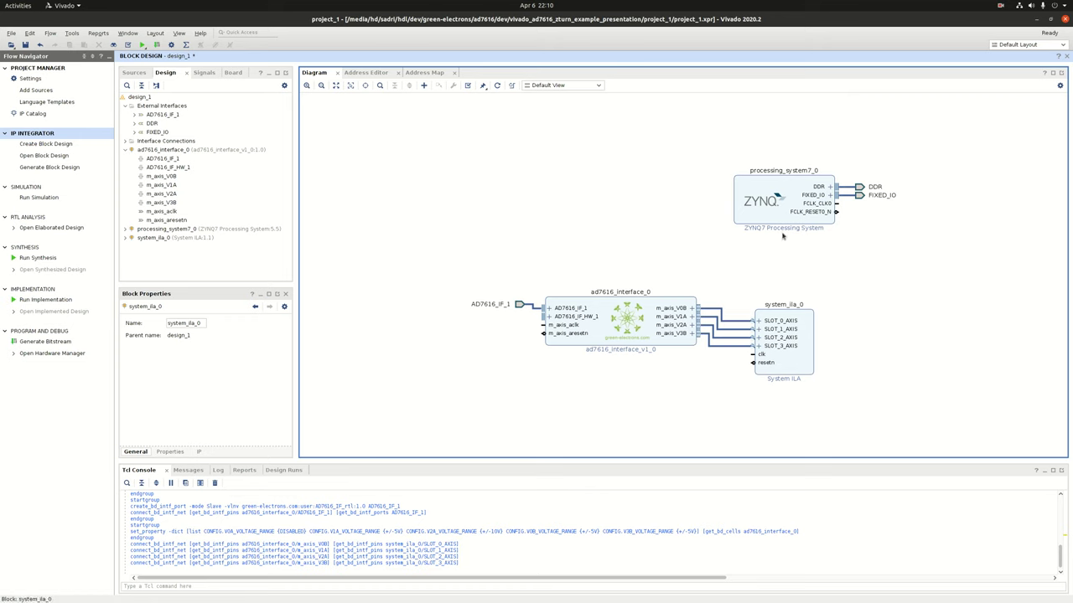
# Step: Wire FCLK_CLK0 and FCLK_RESET0_N to the interface and ILA clock/reset pins, then regenerate the layout
pyautogui.click(841, 206)
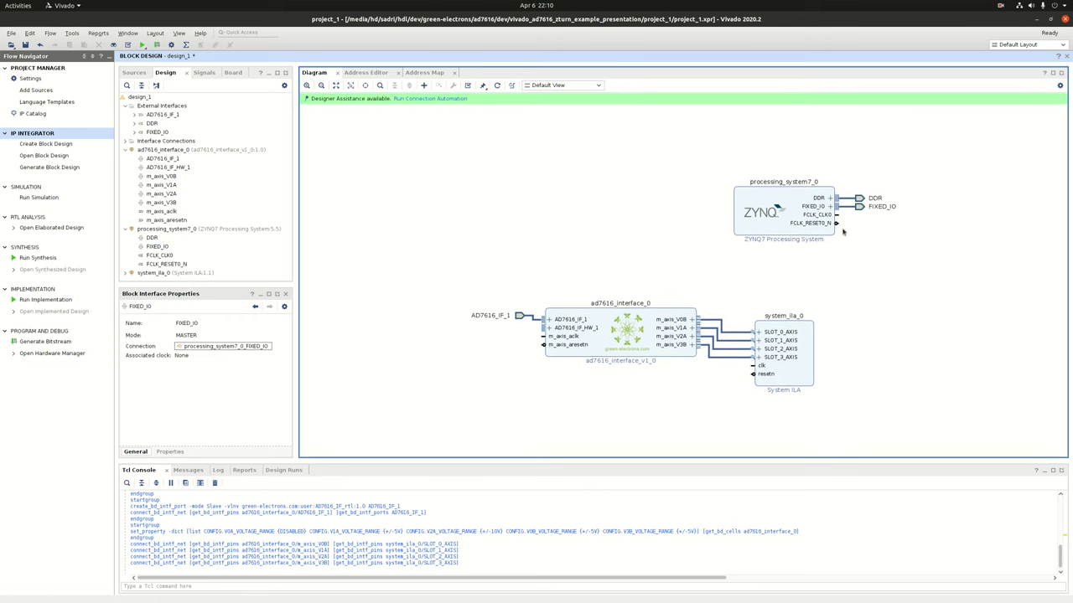
pyautogui.moveTo(836, 215)
pyautogui.mouseDown()
pyautogui.moveTo(609, 331)
pyautogui.moveTo(546, 336)
pyautogui.mouseUp()
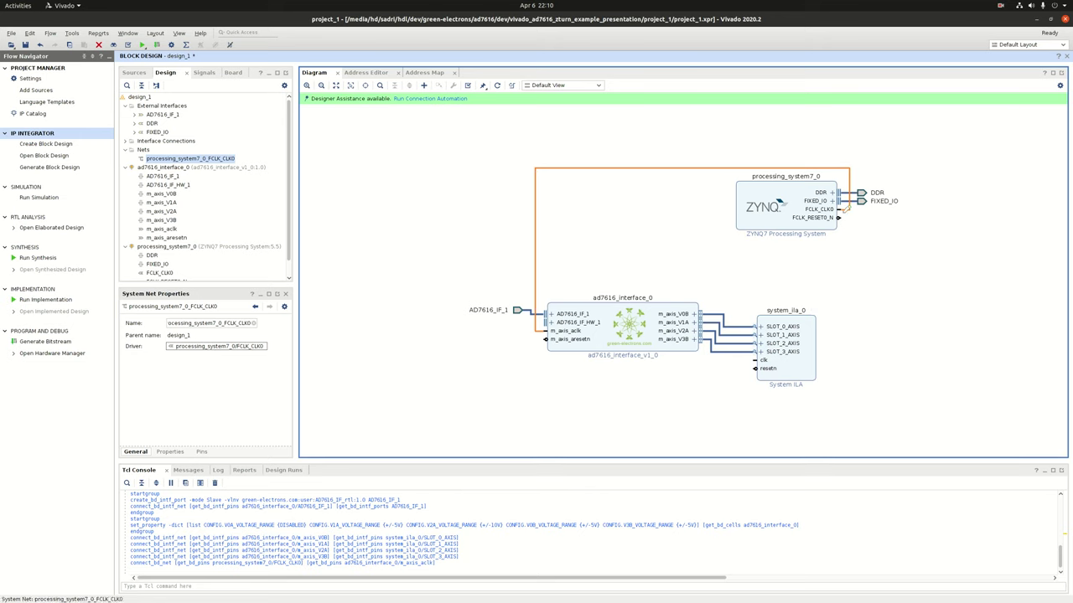
pyautogui.moveTo(842, 217); pyautogui.dragTo(756, 361)
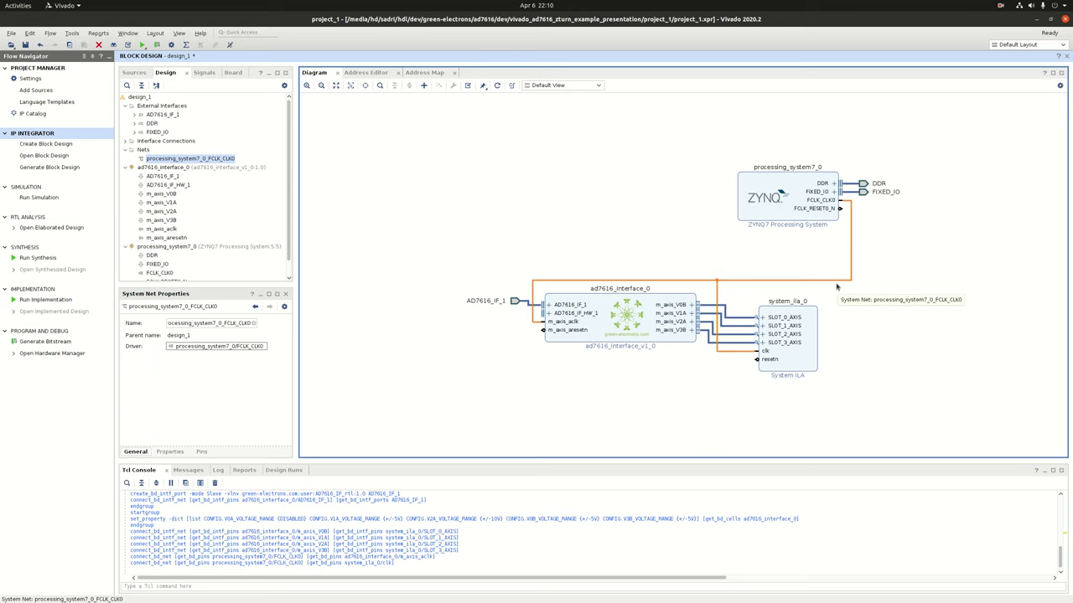
pyautogui.moveTo(840, 208); pyautogui.dragTo(543, 330)
pyautogui.moveTo(840, 207); pyautogui.dragTo(757, 360)
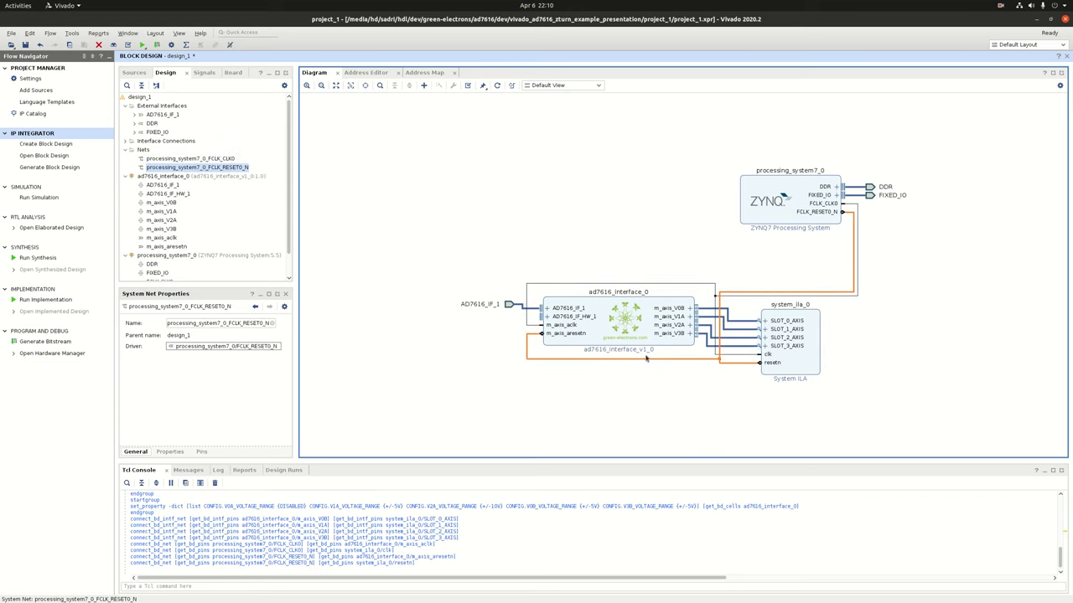
pyautogui.click(754, 405)
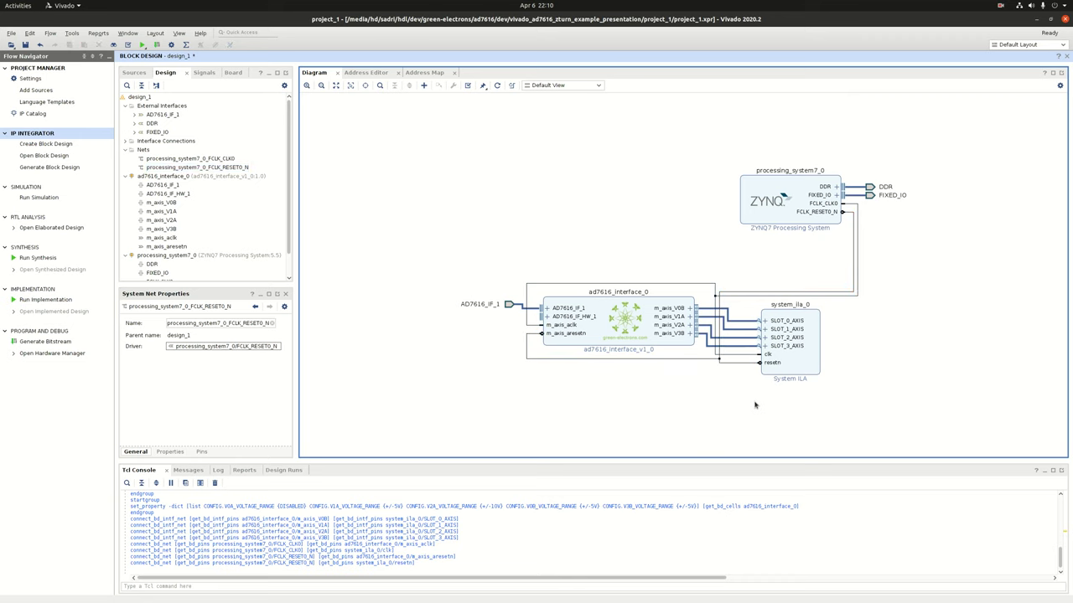
pyautogui.click(498, 86)
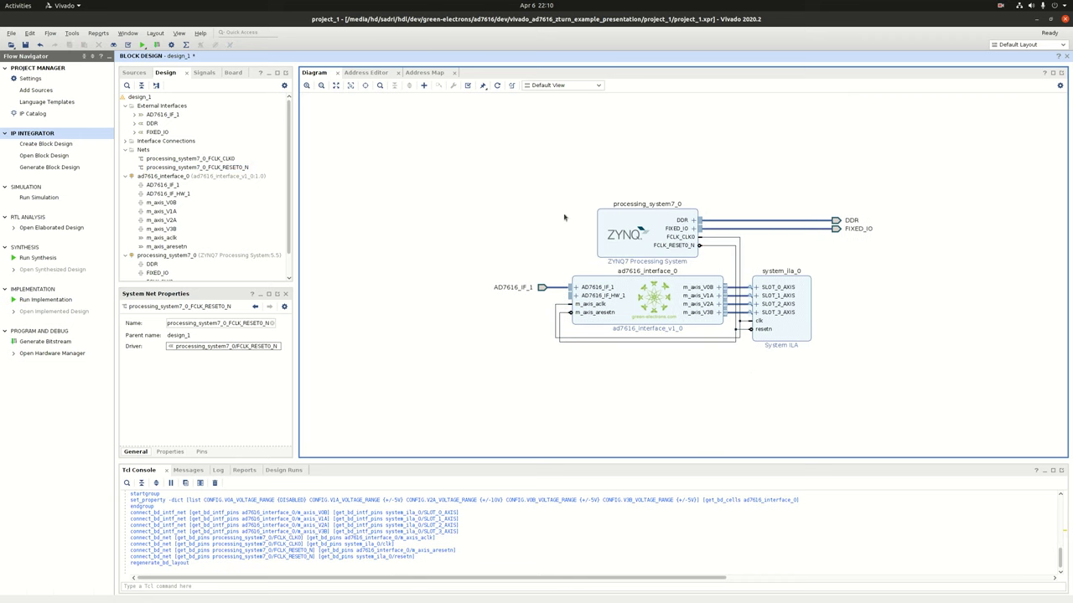
# Step: Inspect the ad7616_interface_0 block and its AD7616_IF_1 connection in the diagram
pyautogui.click(642, 321)
pyautogui.click(559, 290)
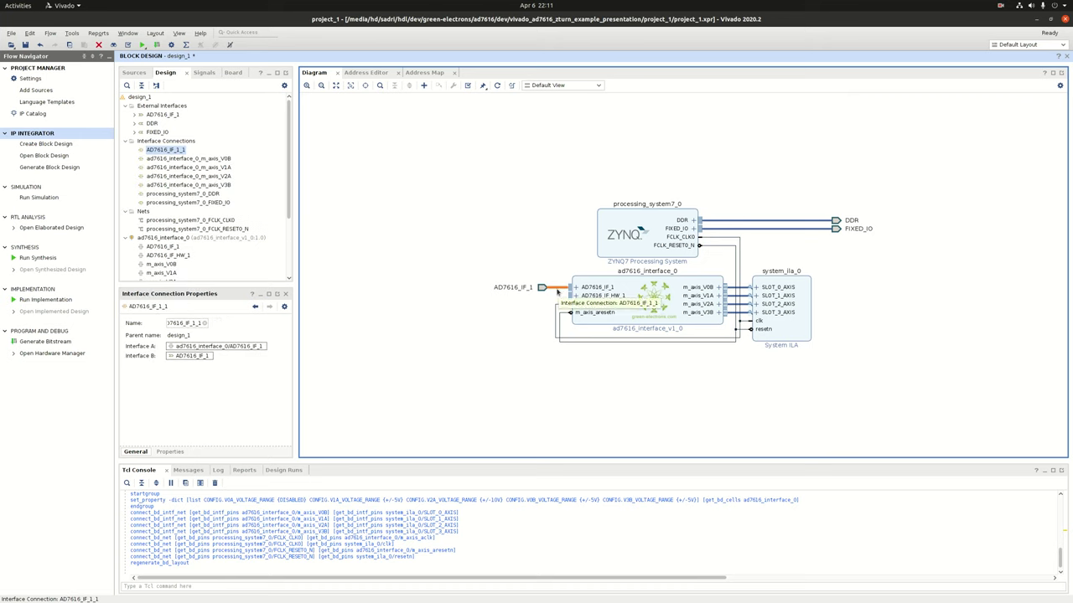
pyautogui.click(544, 314)
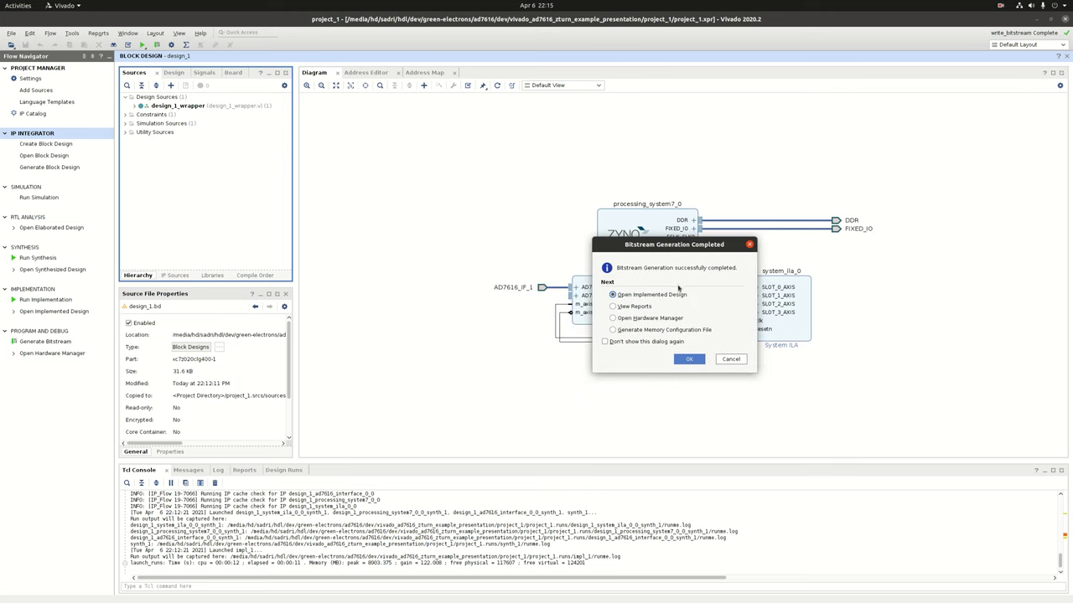
# Step: Open the implemented design and view ad7616_interface_0's utilization: 82 slice LUTs, 199 registers
pyautogui.click(684, 360)
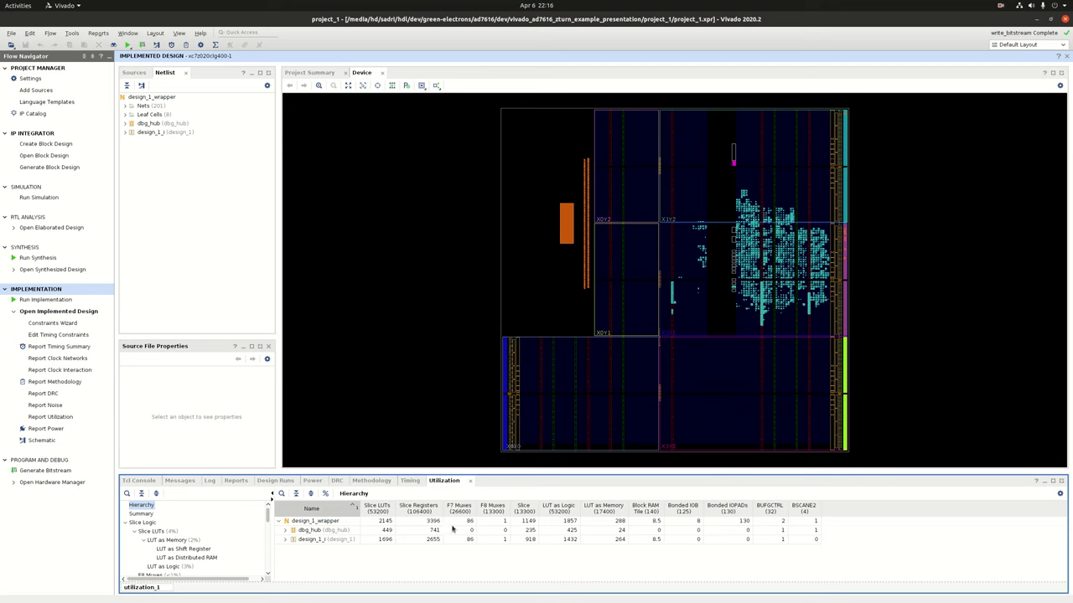
pyautogui.click(323, 542)
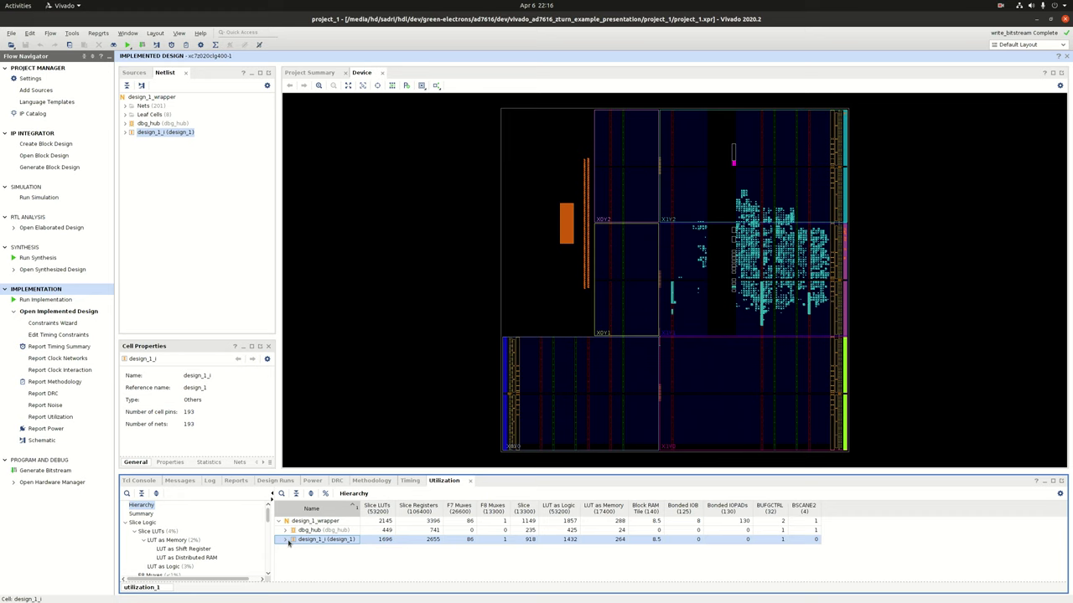
pyautogui.click(285, 539)
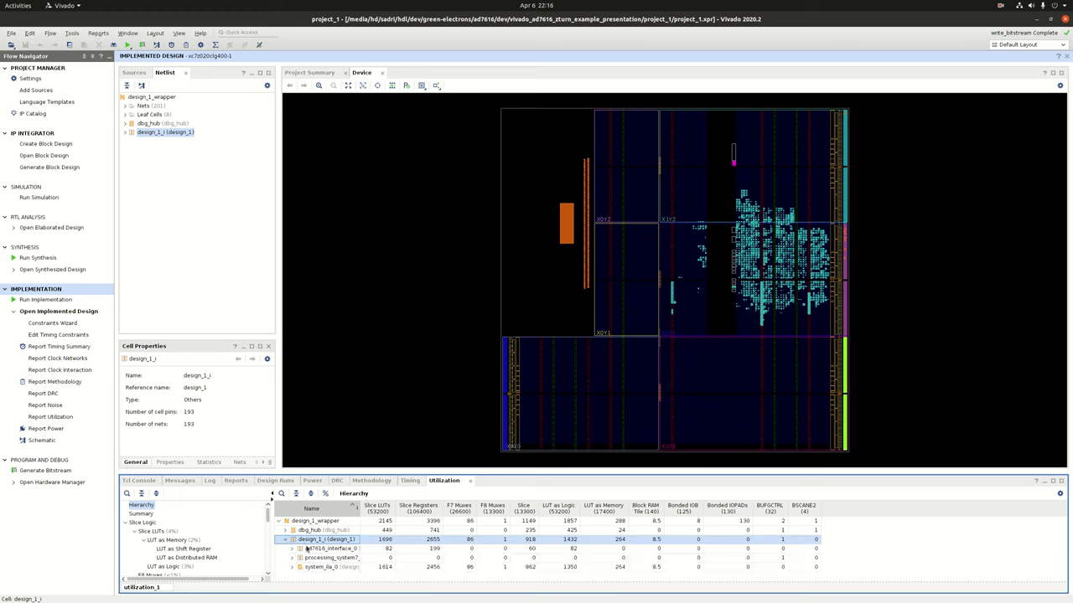
pyautogui.click(318, 549)
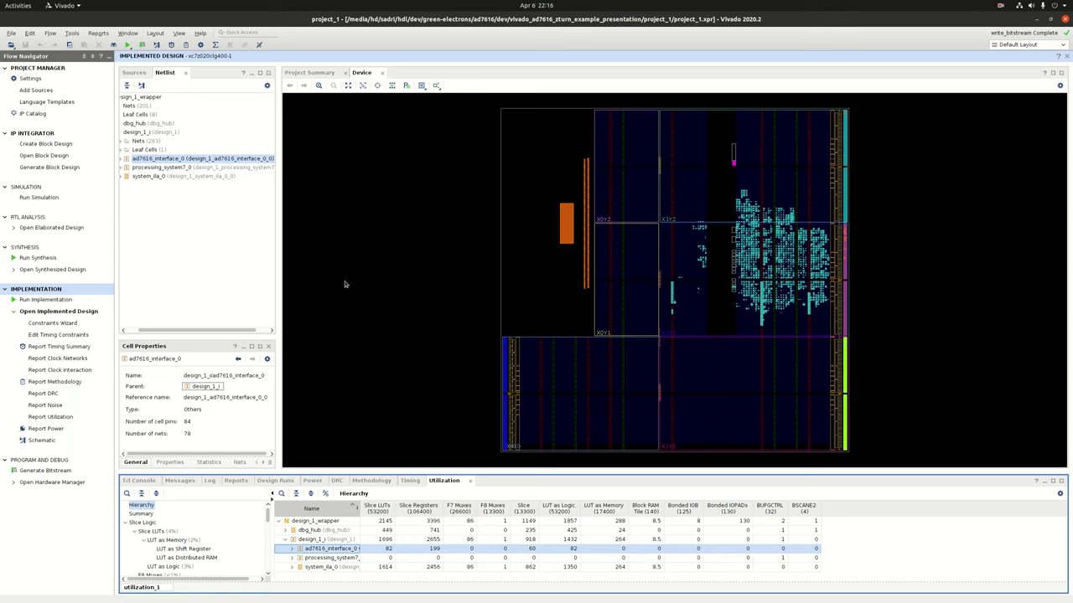
# Step: Close the implemented design and look at the FCLK_CLK0 clock net
pyautogui.click(1067, 56)
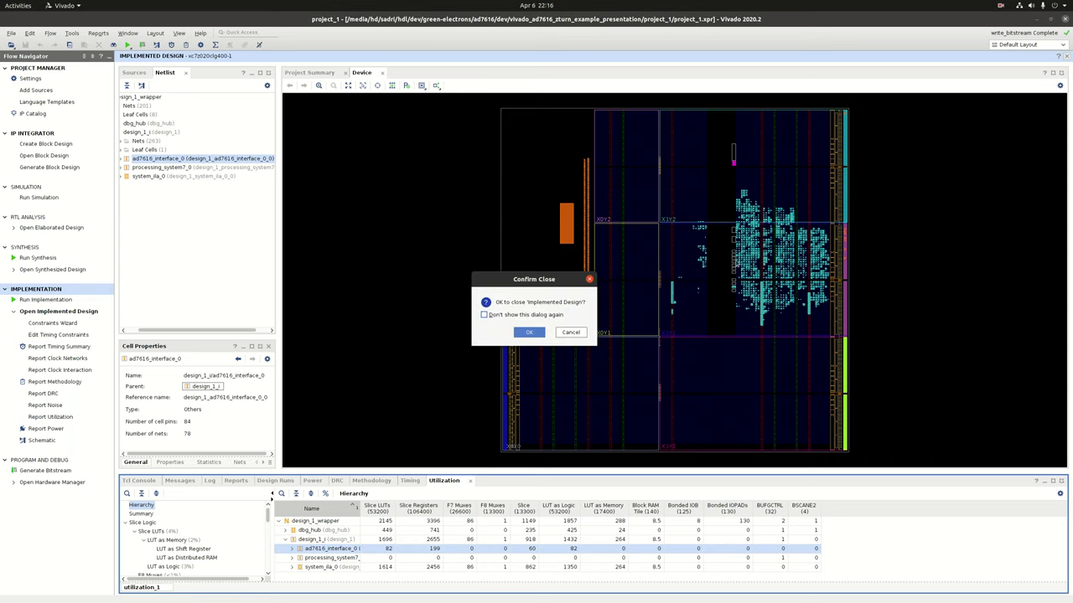
pyautogui.click(531, 332)
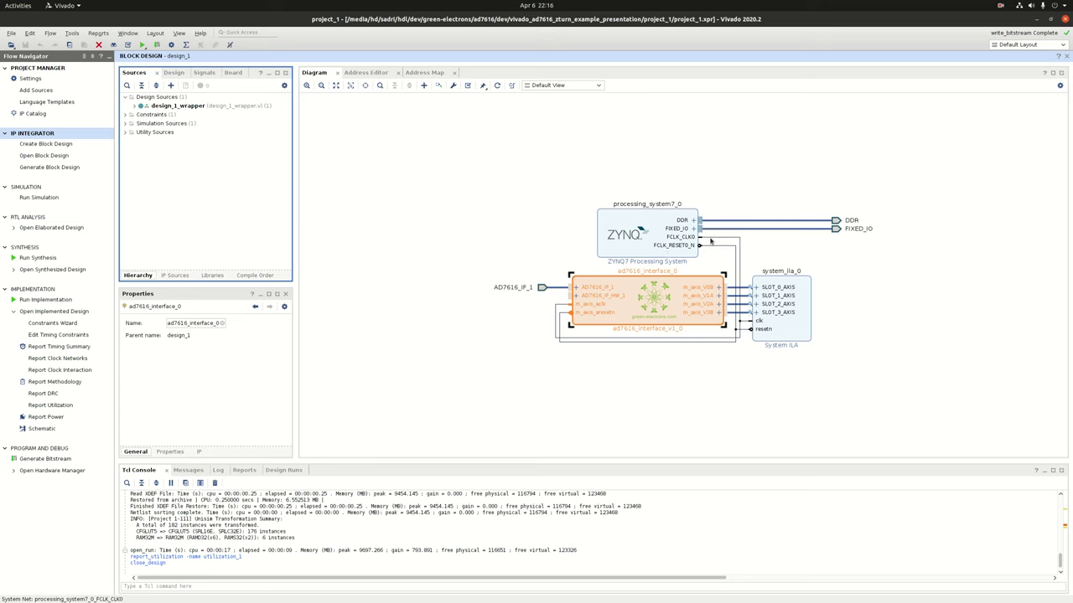
pyautogui.click(736, 293)
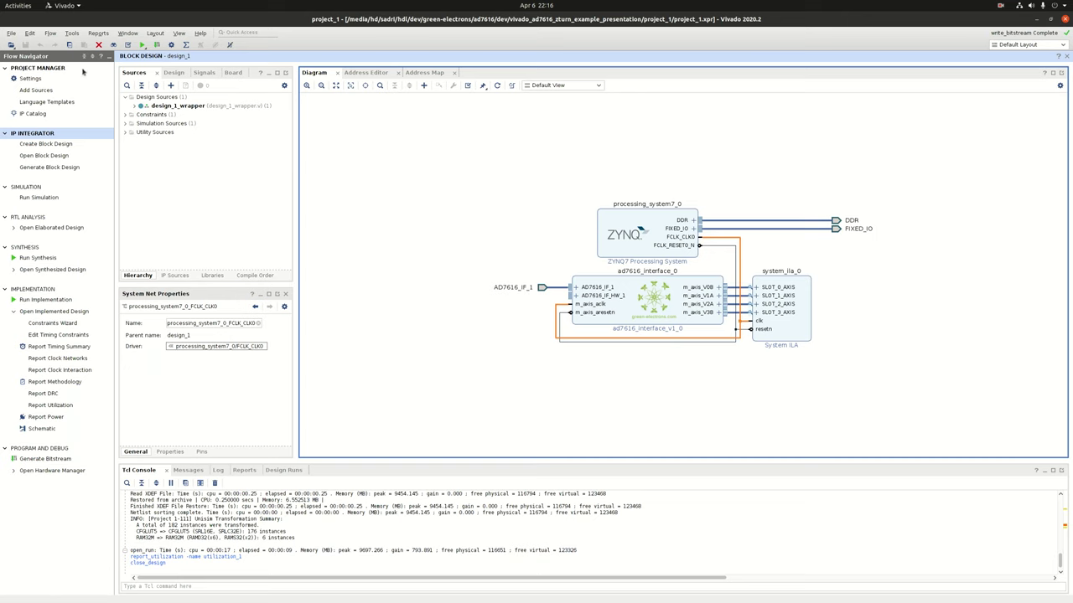
# Step: Export the hardware platform as design_1_wrapper.xsa via File > Export > Export Hardware
pyautogui.click(11, 34)
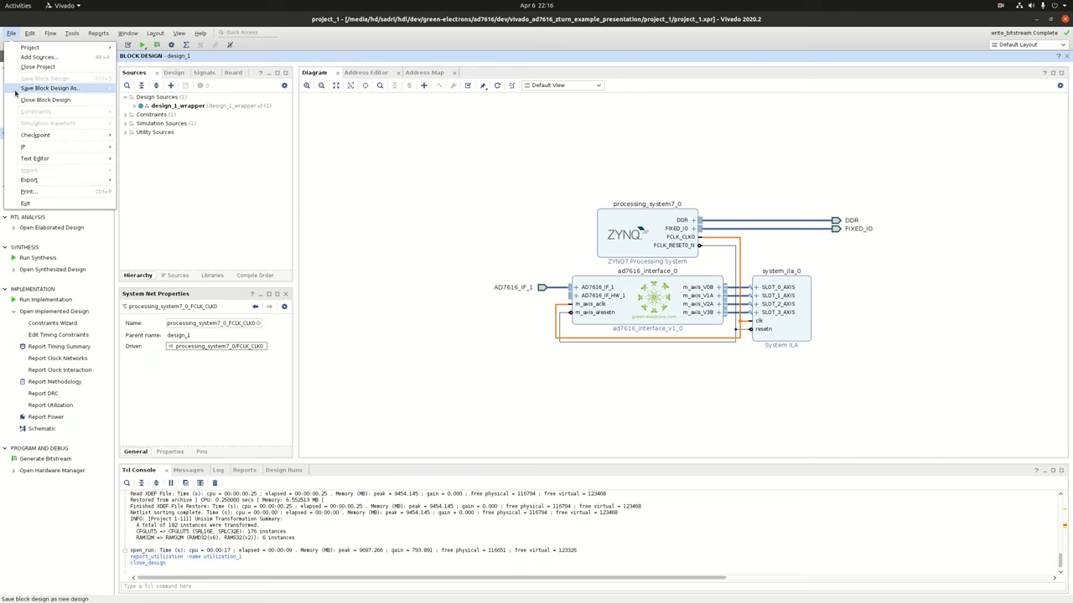
pyautogui.moveTo(54, 180)
pyautogui.click(122, 179)
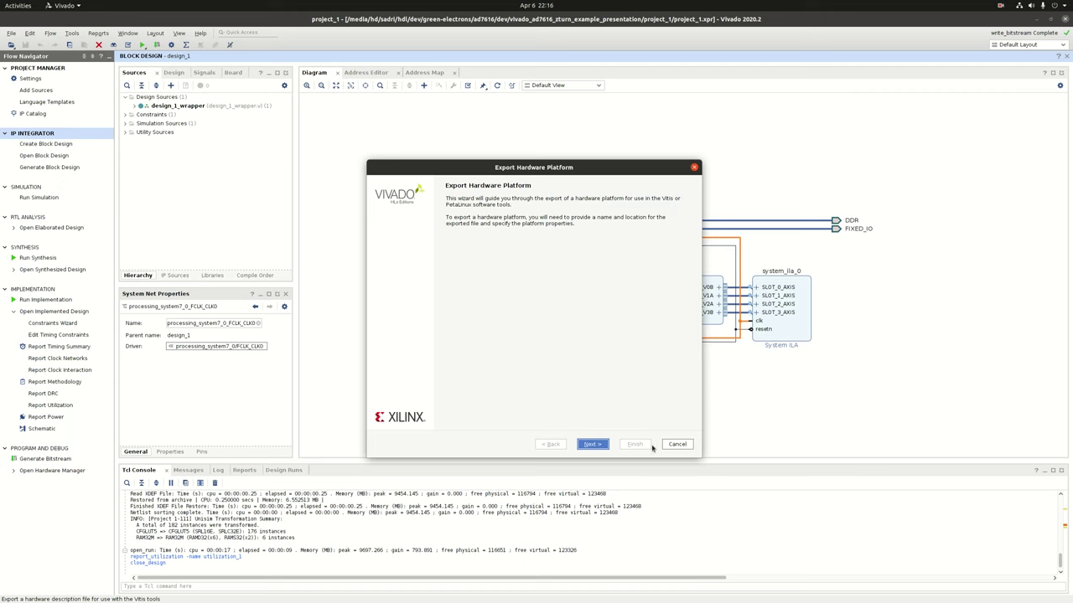
pyautogui.click(603, 444)
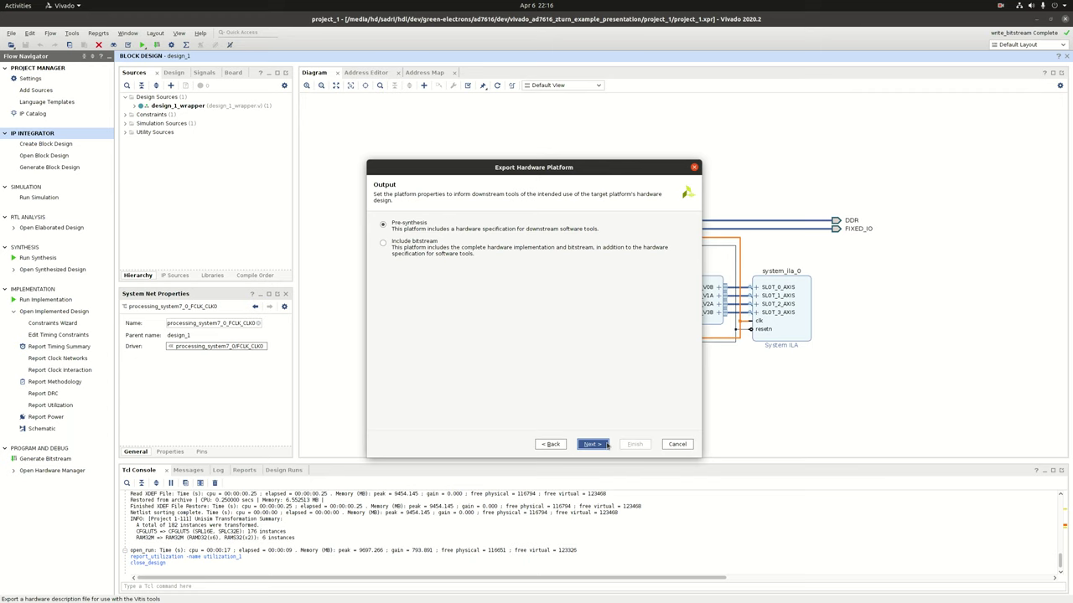
pyautogui.click(605, 445)
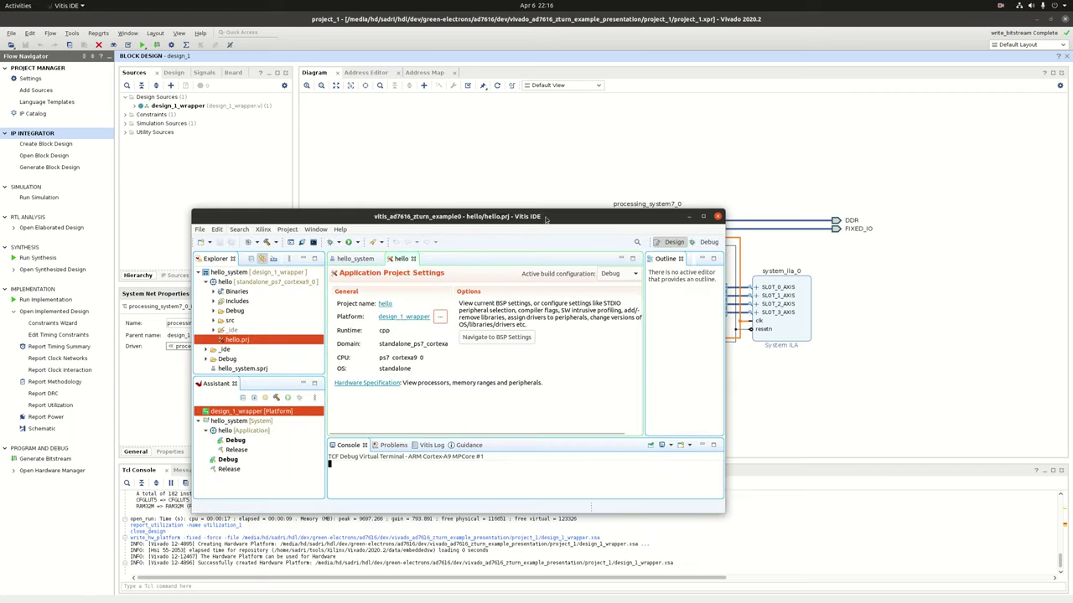
pyautogui.moveTo(549, 219); pyautogui.dragTo(753, 146)
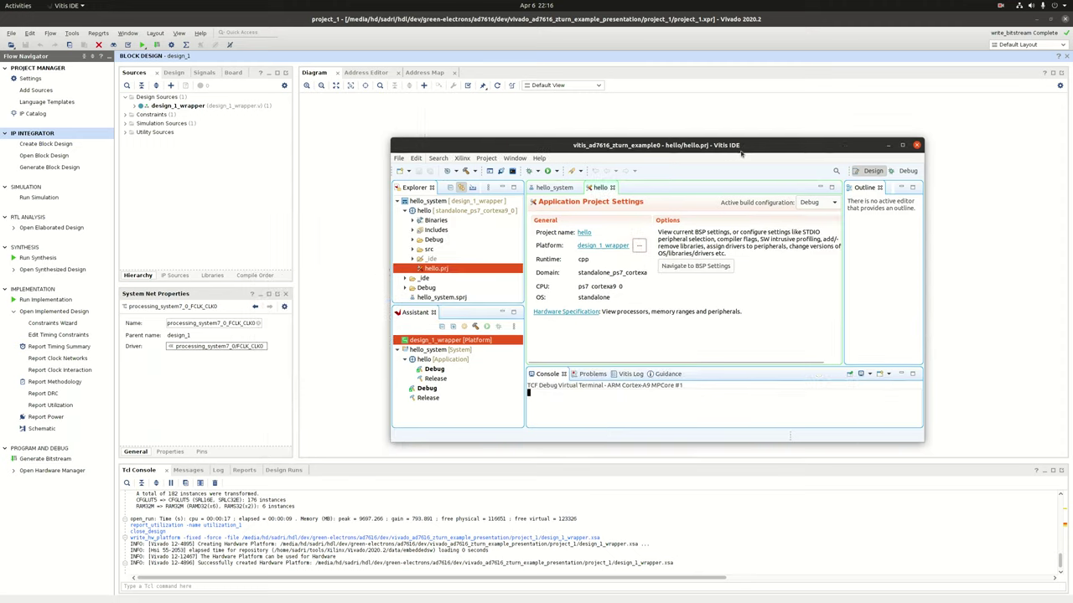
# Step: Open helloworld.c from the hello application's src folder in Vitis
pyautogui.click(424, 211)
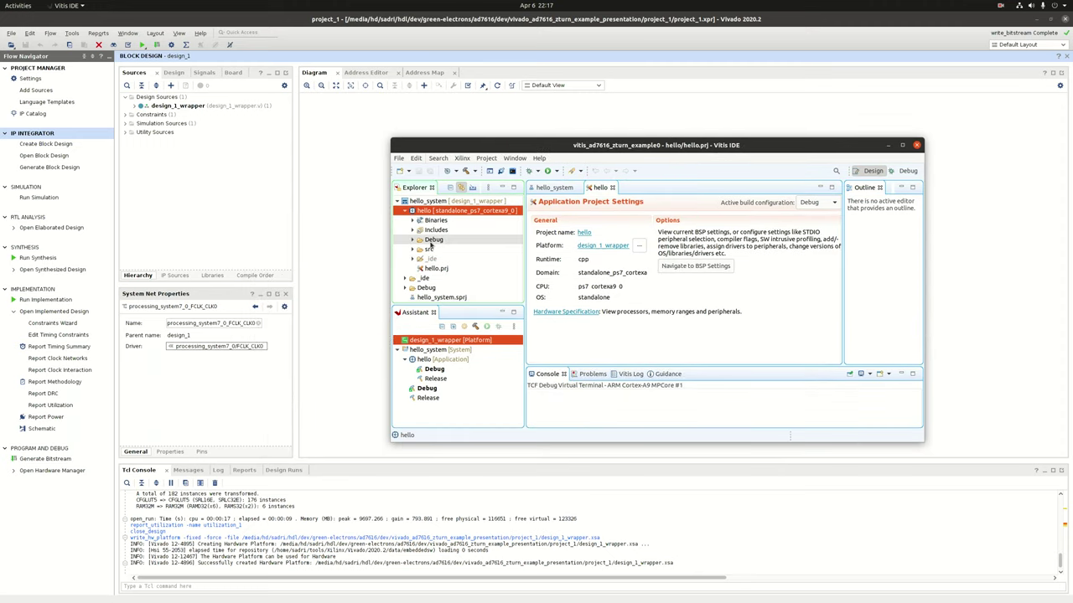
pyautogui.moveTo(619, 146); pyautogui.dragTo(640, 363)
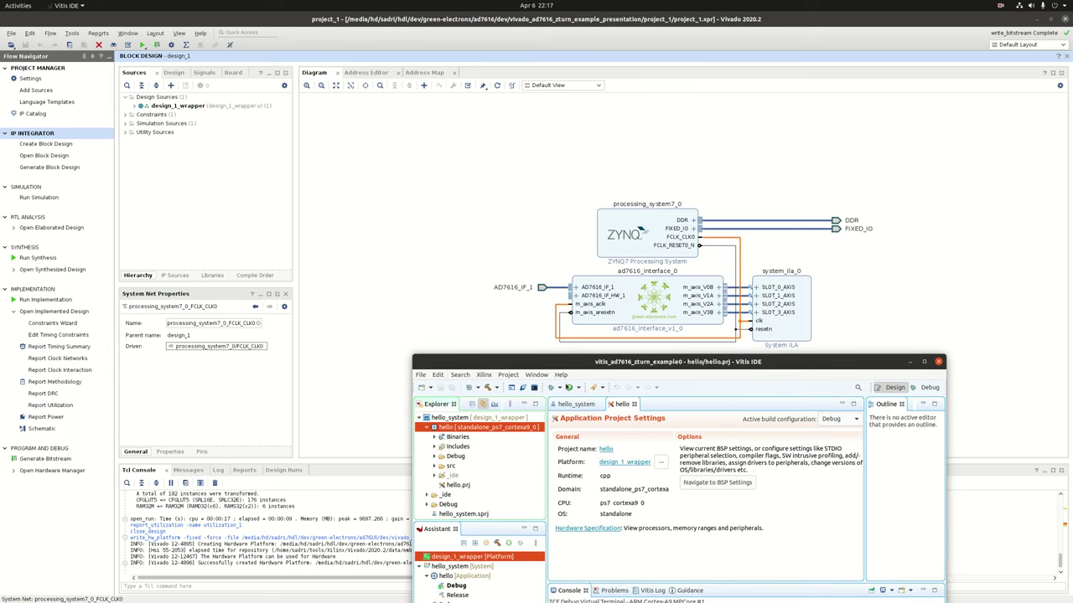
pyautogui.moveTo(573, 367); pyautogui.dragTo(573, 235)
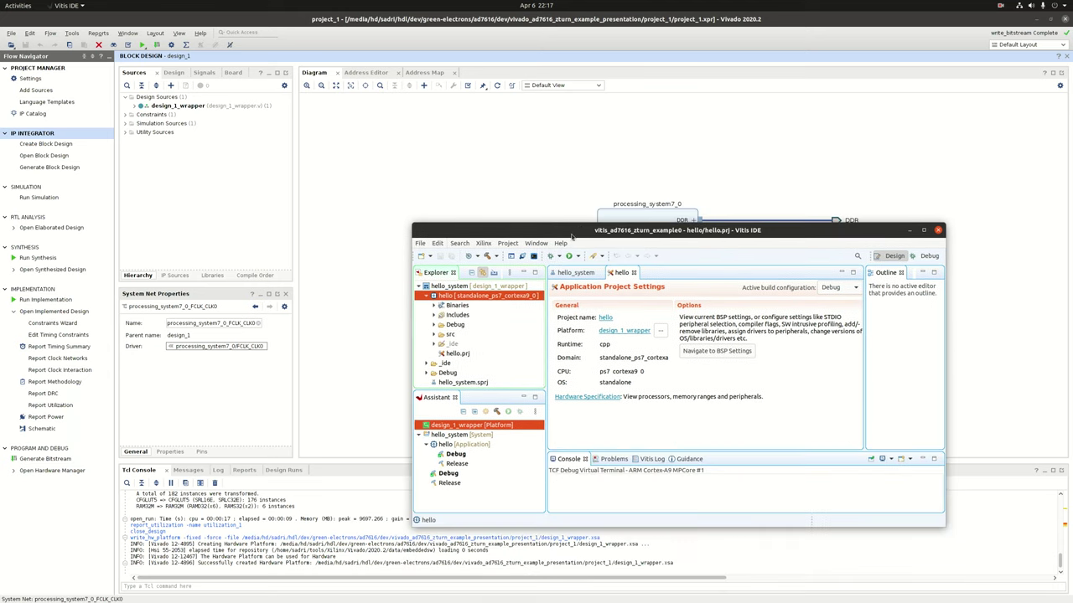
pyautogui.click(435, 334)
pyautogui.doubleClick(469, 343)
pyautogui.scroll(-10, 793, 388)
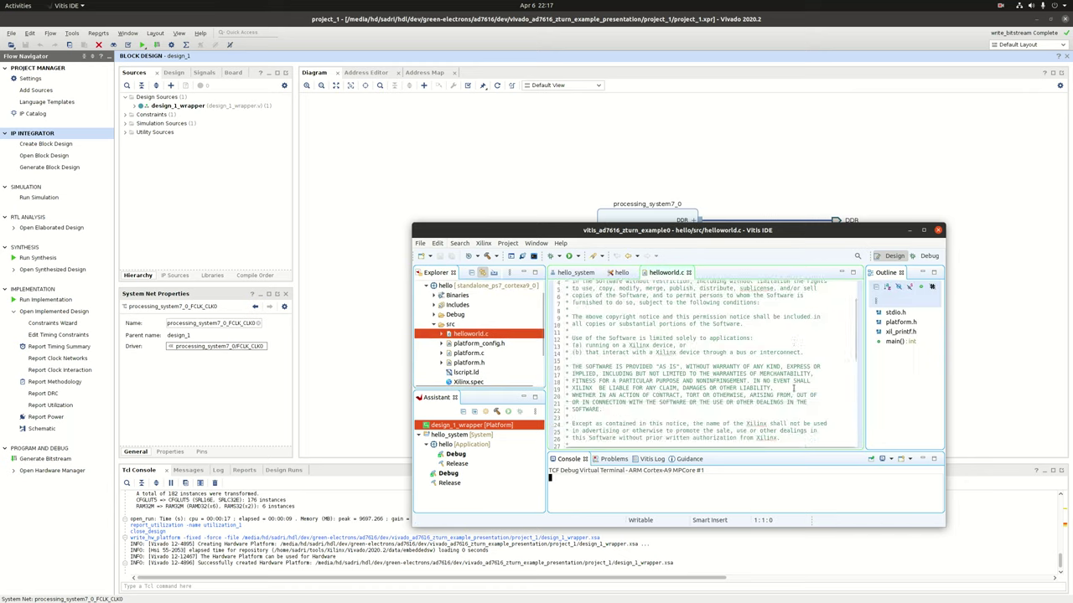
# Step: Launch the my01 run configuration on the board and return to Vivado
pyautogui.moveTo(596, 229); pyautogui.dragTo(594, 159)
pyautogui.click(603, 223)
pyautogui.click(622, 193)
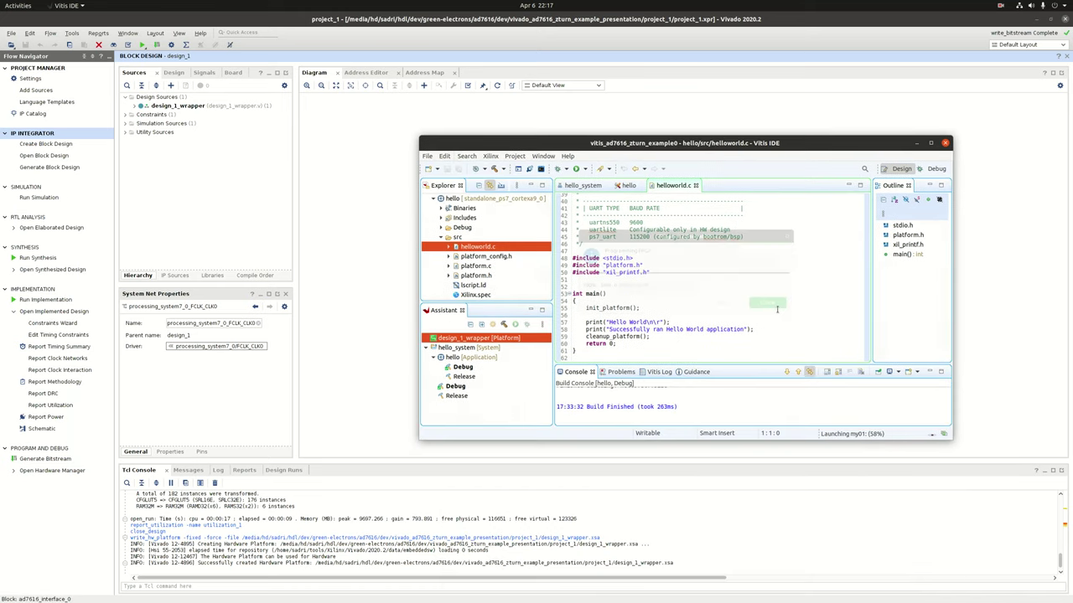
pyautogui.click(376, 386)
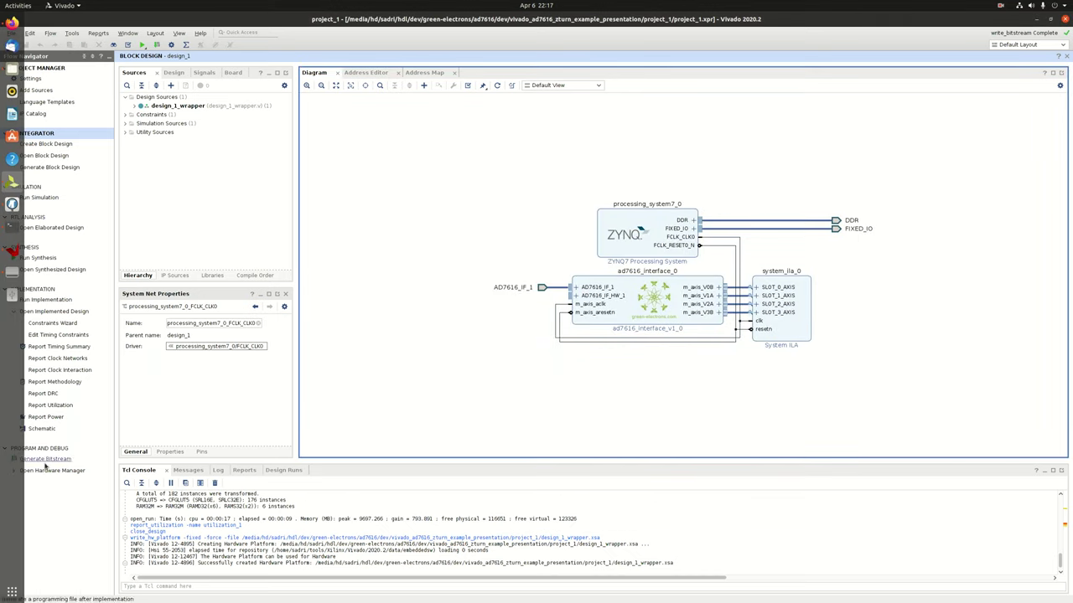
# Step: Open the Hardware Manager and auto-connect to the attached board
pyautogui.click(74, 472)
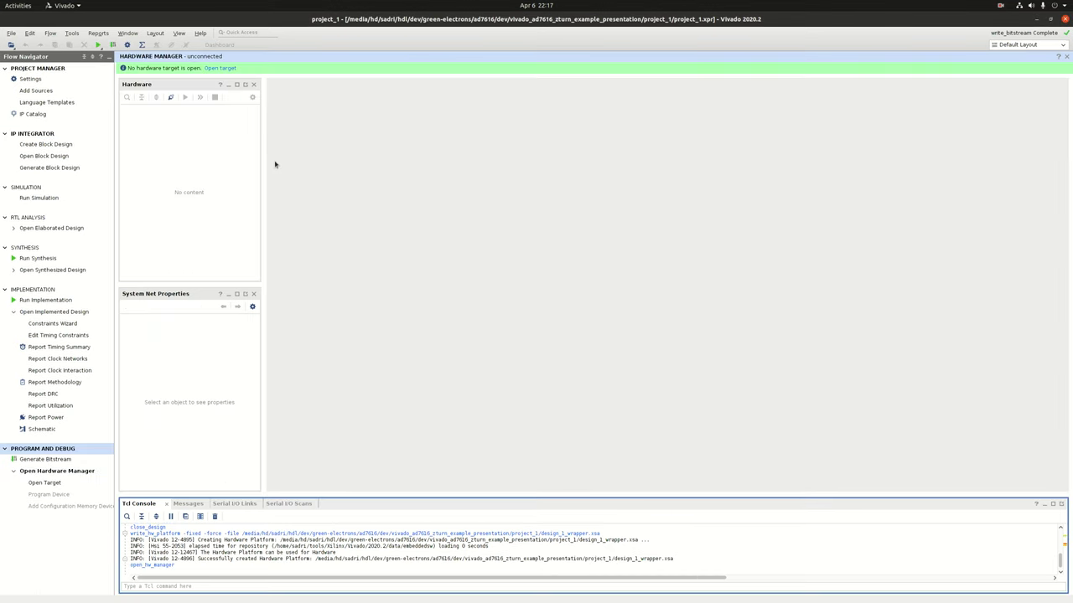
pyautogui.click(220, 68)
pyautogui.click(228, 80)
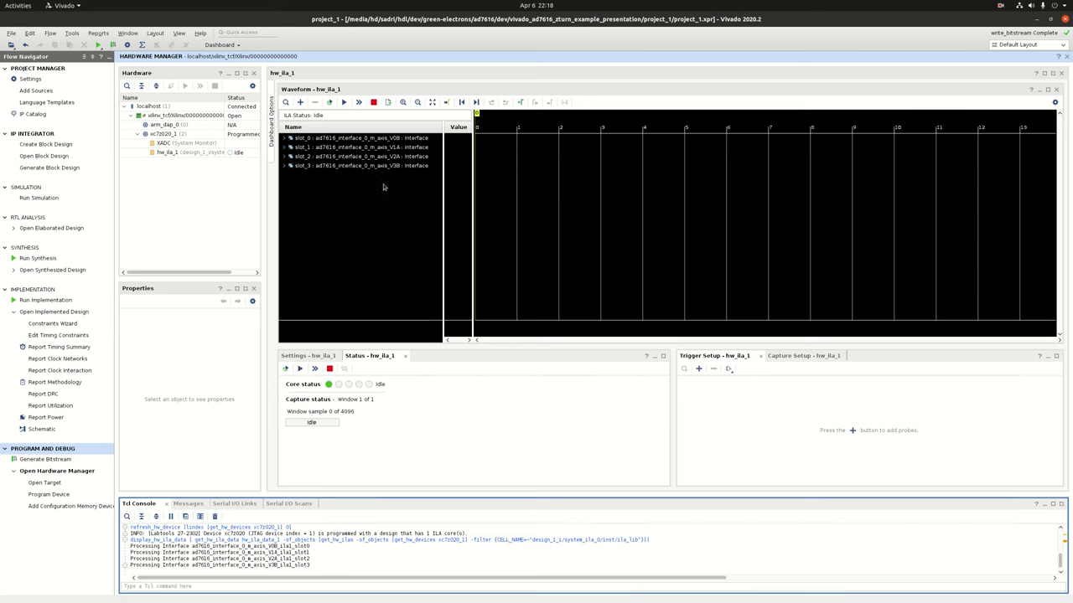
# Step: Expand slot_0 through slot_3 in the hw_ila_1 waveform to show TVALID, TLAST and TDATA
pyautogui.click(367, 215)
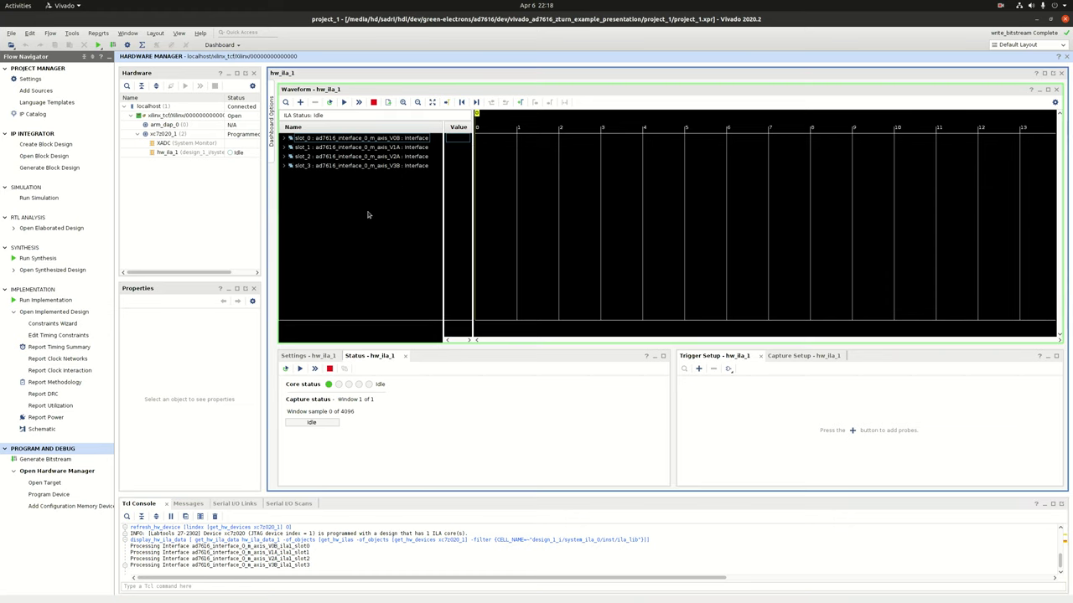
pyautogui.click(285, 138)
pyautogui.click(294, 147)
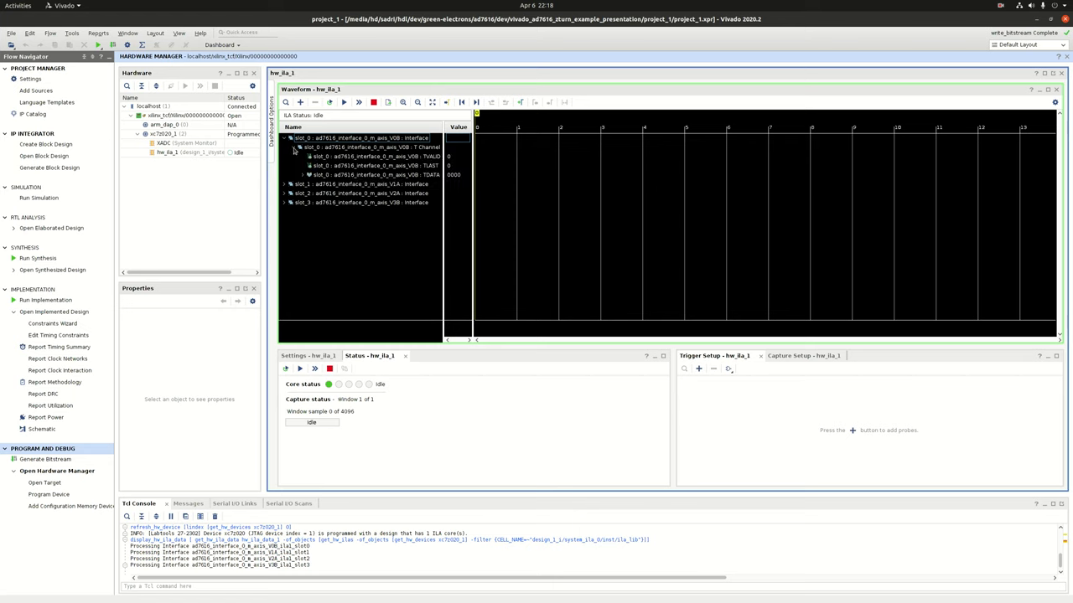
pyautogui.click(405, 175)
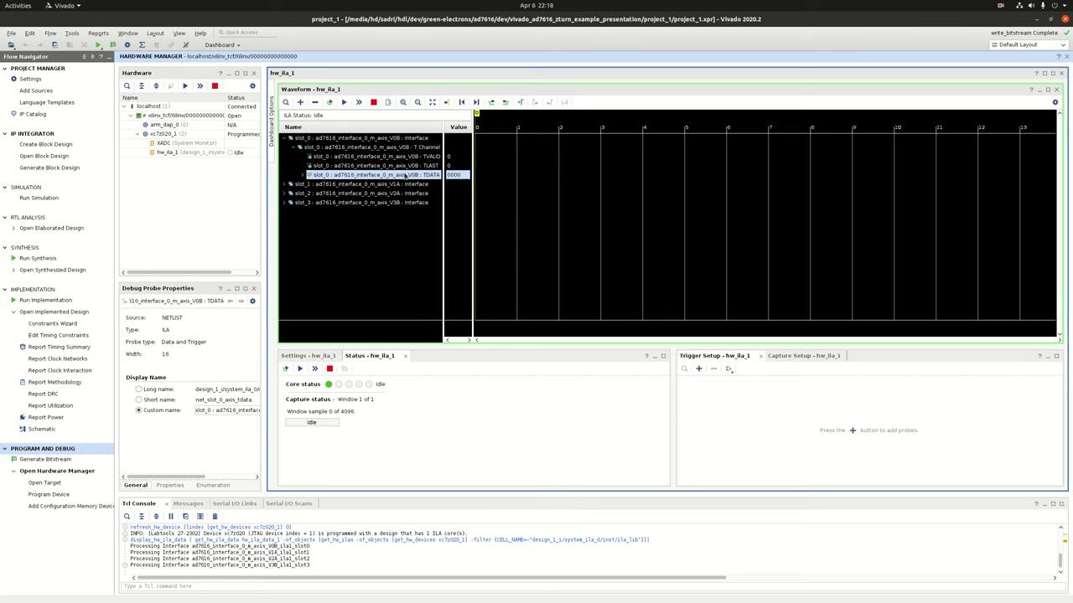
pyautogui.click(286, 184)
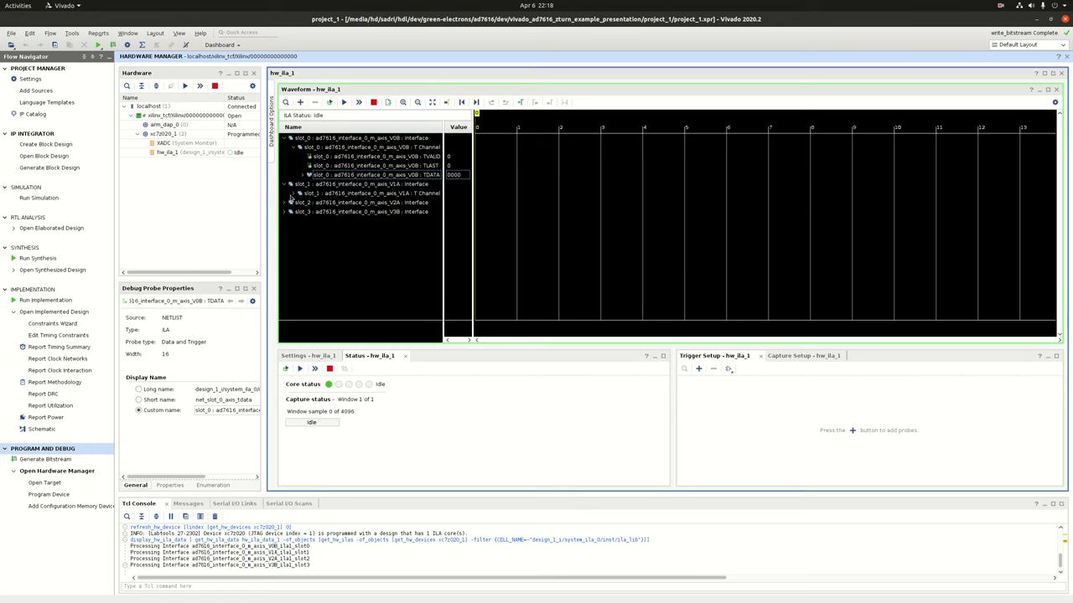
pyautogui.click(292, 193)
pyautogui.click(290, 231)
pyautogui.click(424, 175)
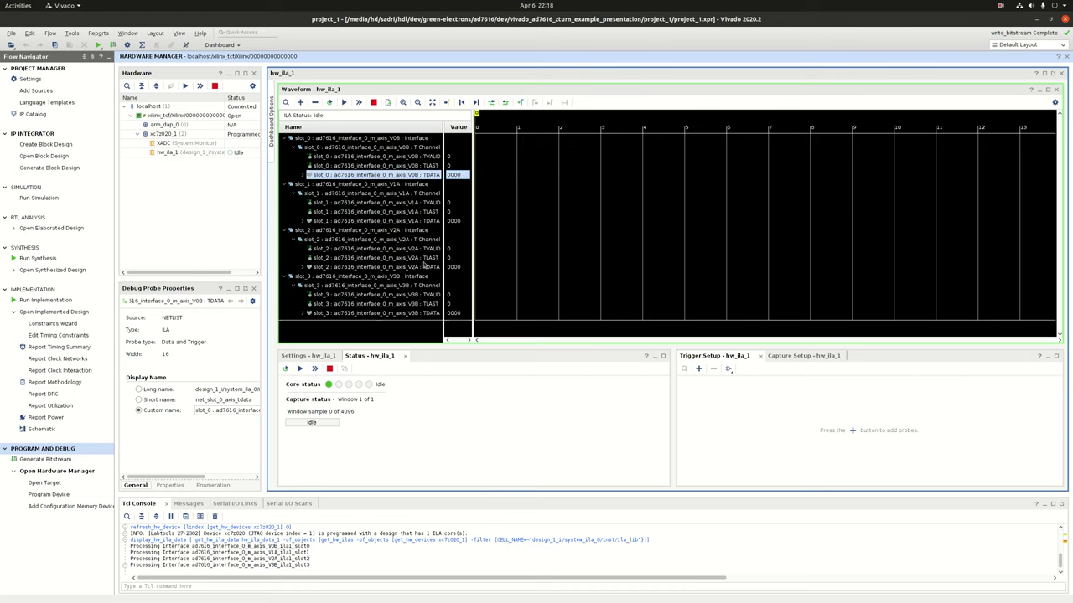
# Step: Set the ILA capture mode to BASIC
pyautogui.click(323, 357)
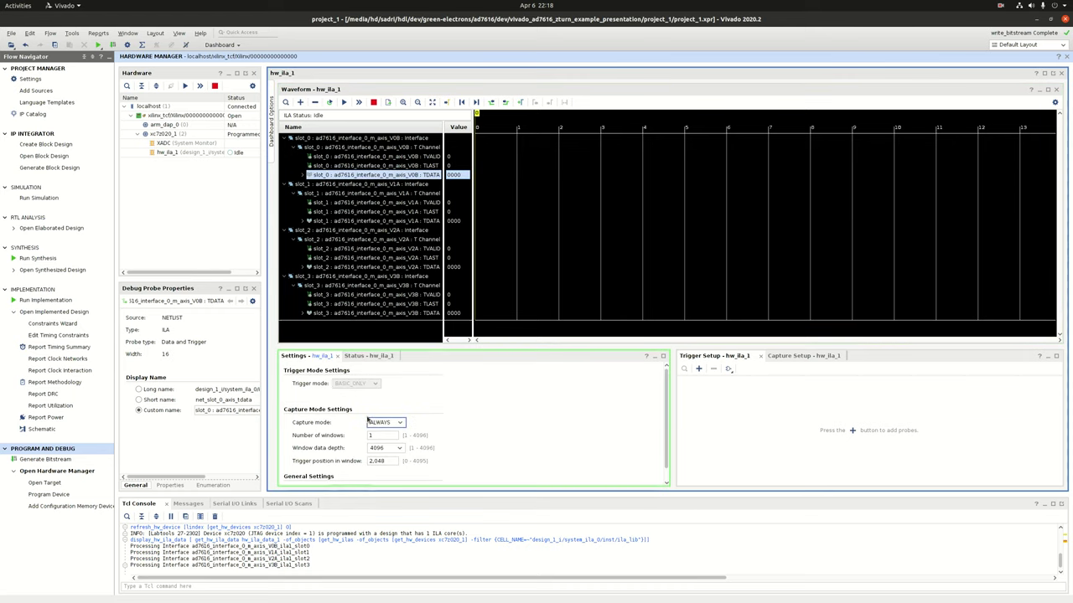
pyautogui.click(367, 422)
pyautogui.click(382, 441)
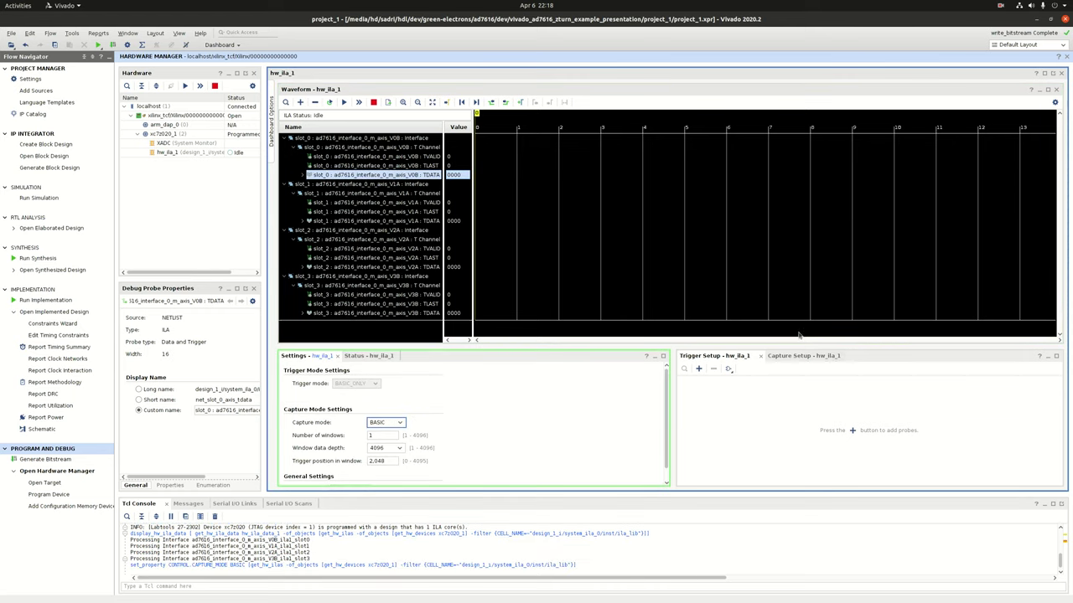
# Step: Add a capture condition slot_0 TVALID = 1 and run the trigger
pyautogui.click(797, 357)
pyautogui.click(851, 430)
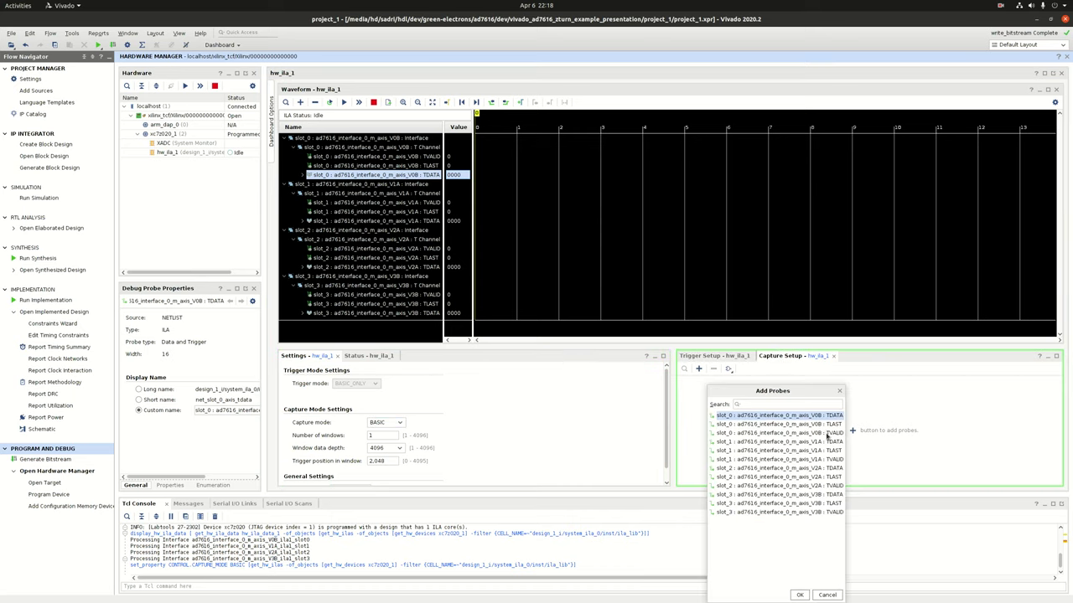
pyautogui.click(836, 433)
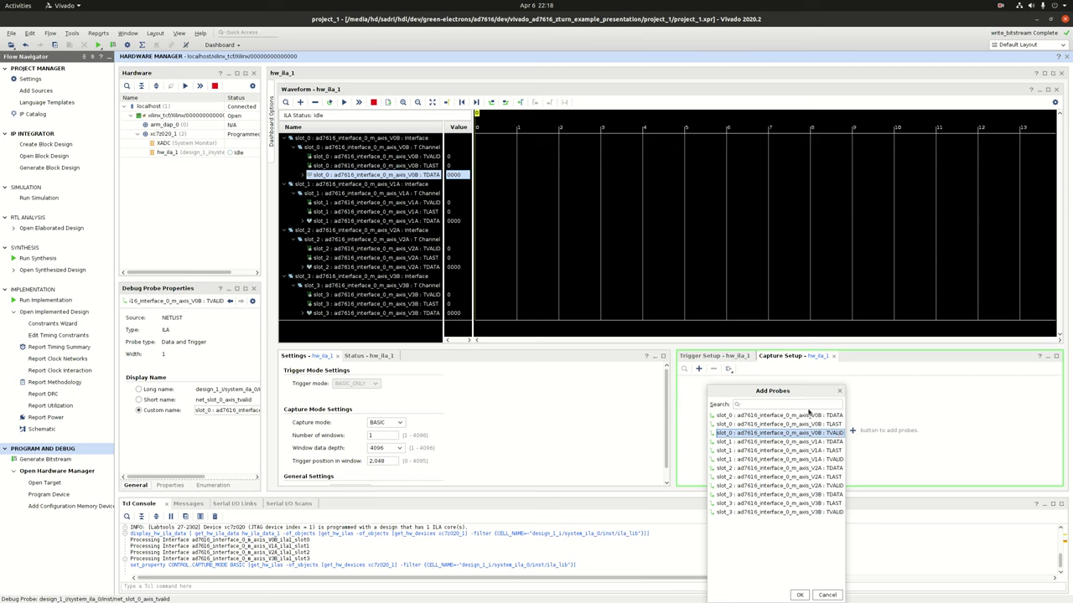
pyautogui.click(799, 595)
pyautogui.write('1')
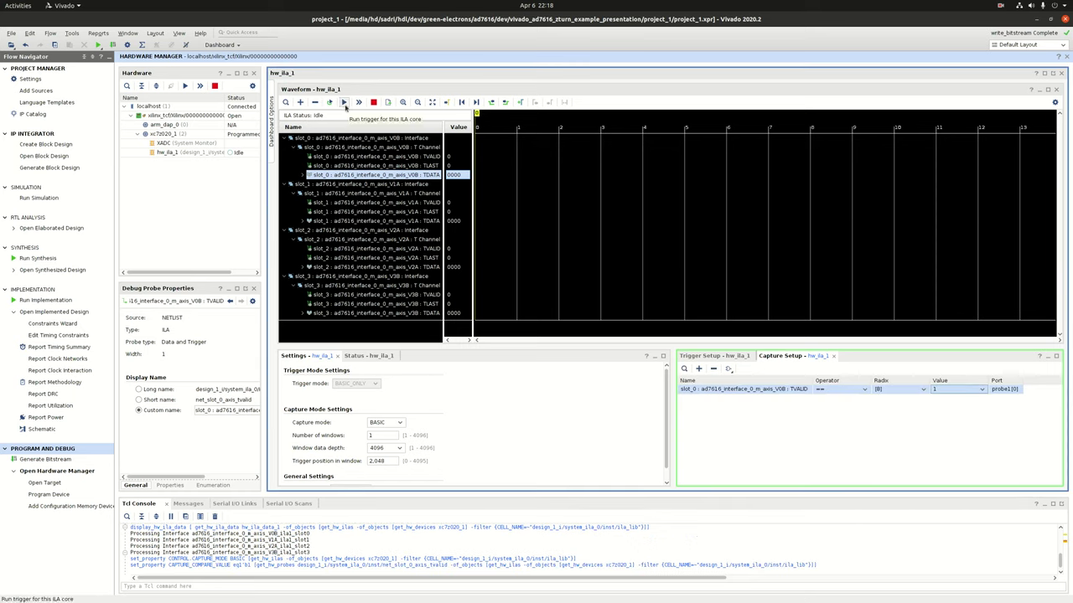
pyautogui.click(343, 102)
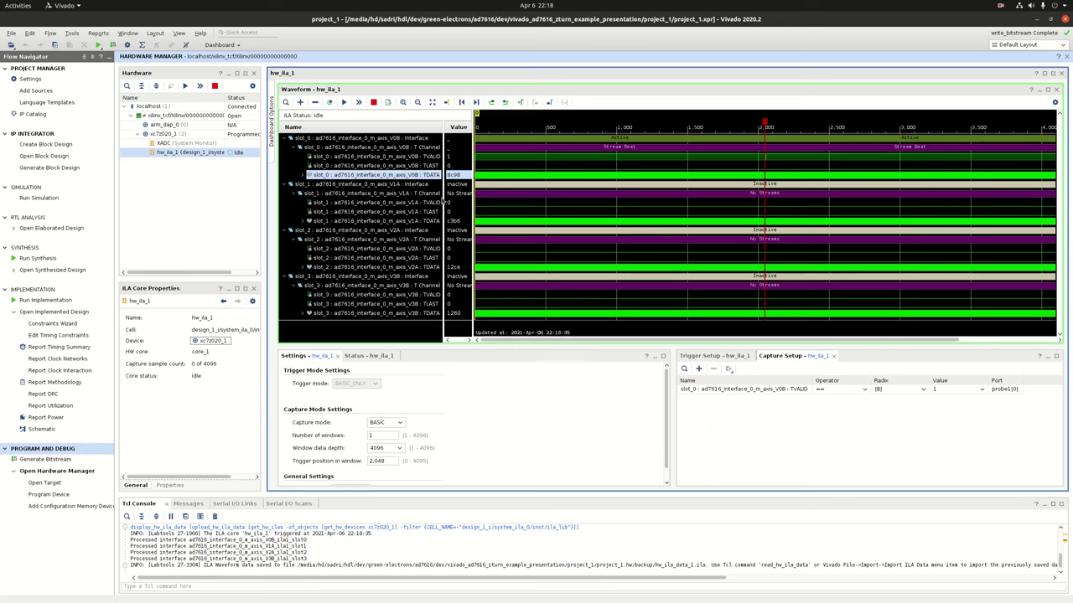
# Step: Inspect the V1A, V2A and V3B data probes and place a time cursor on the waveform
pyautogui.click(419, 221)
pyautogui.click(421, 268)
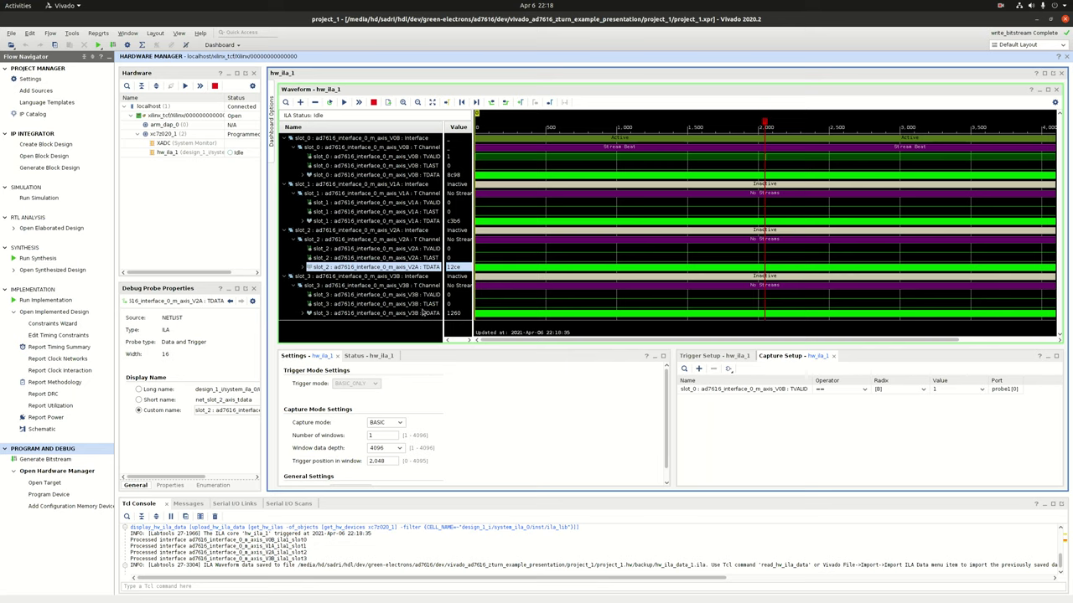
pyautogui.click(424, 313)
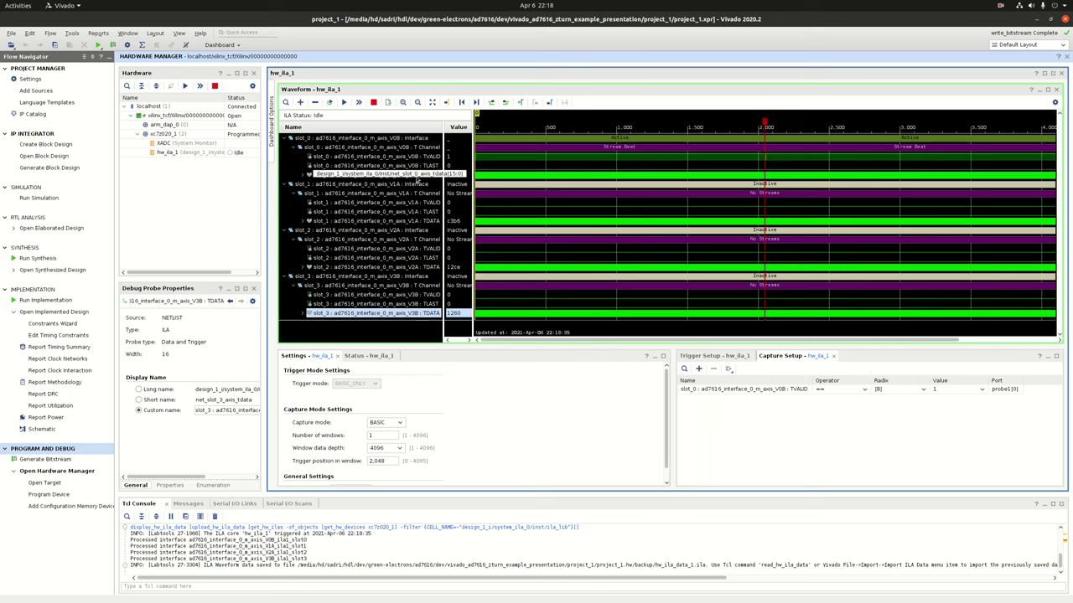
pyautogui.click(509, 177)
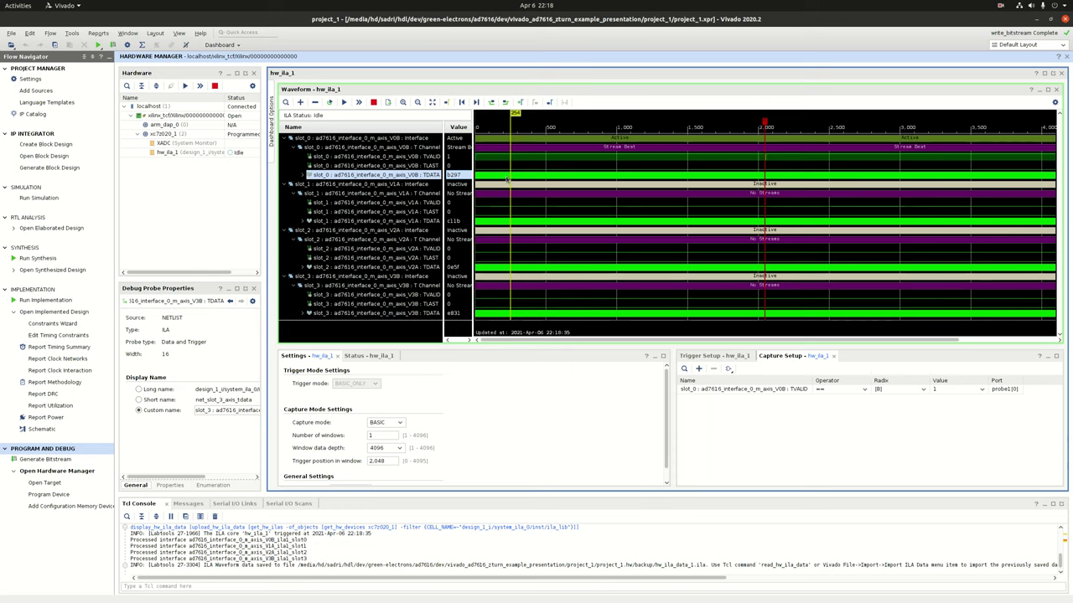
pyautogui.moveTo(507, 179)
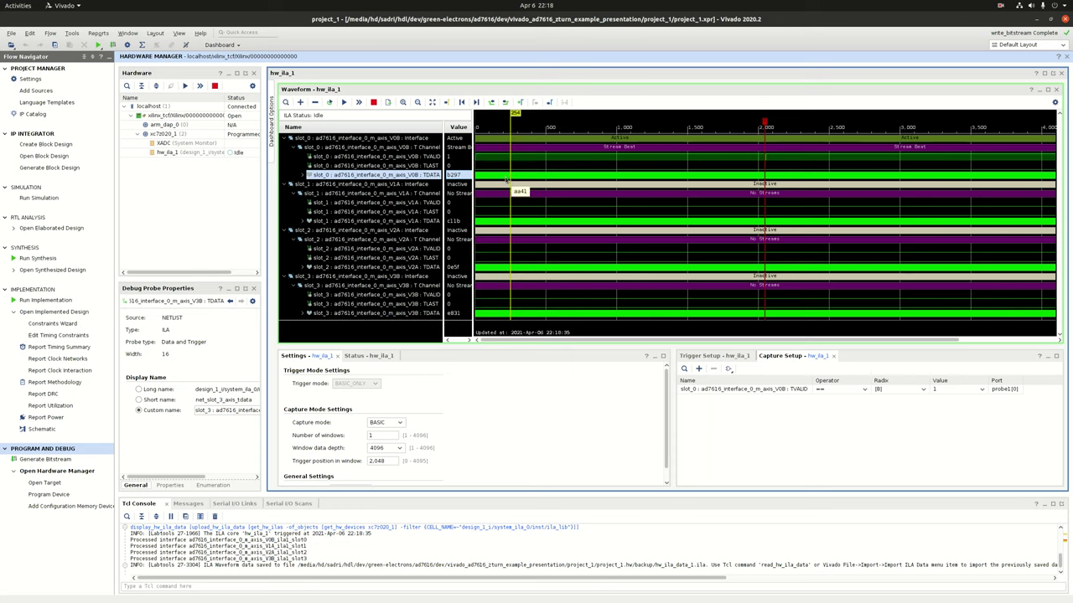
# Step: Set the TDATA radix to Signed Decimal
pyautogui.rightClick(366, 176)
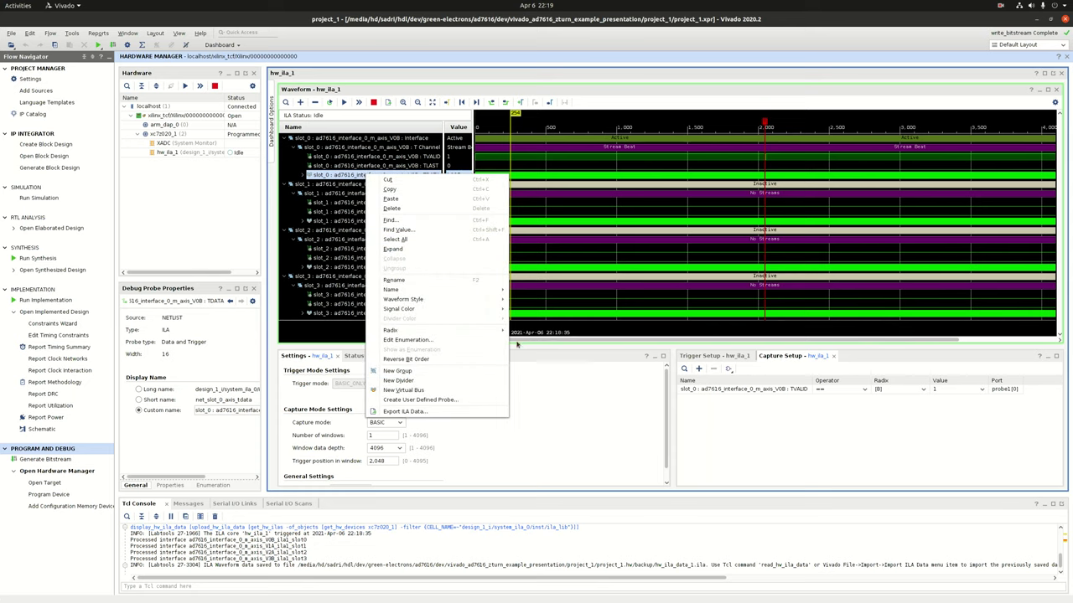
pyautogui.moveTo(501, 332)
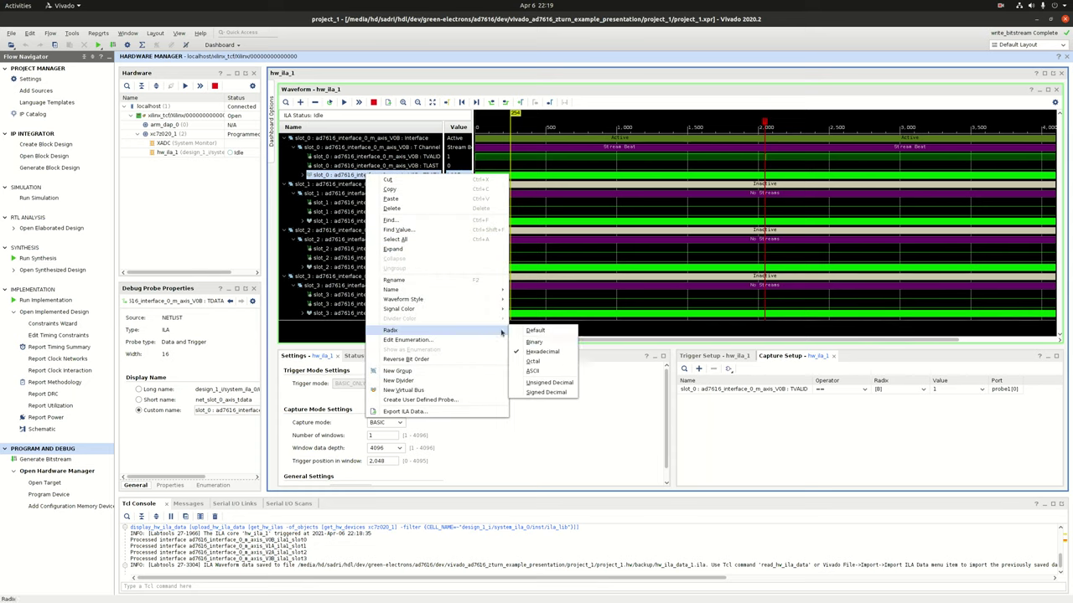
pyautogui.click(546, 393)
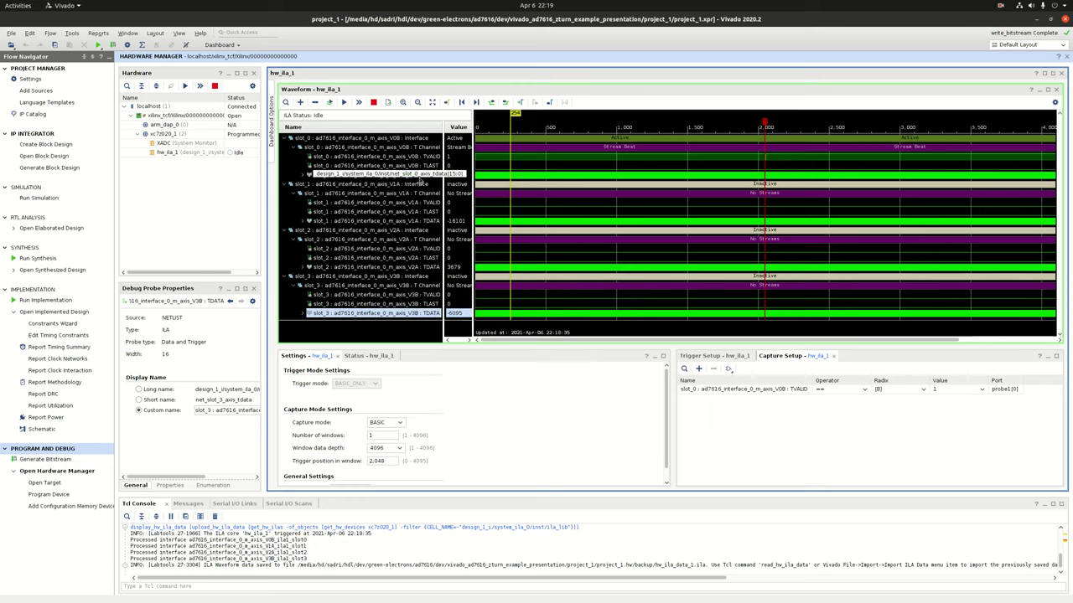
# Step: Draw the V0B (slot_0) TDATA as an analog waveform
pyautogui.rightClick(426, 176)
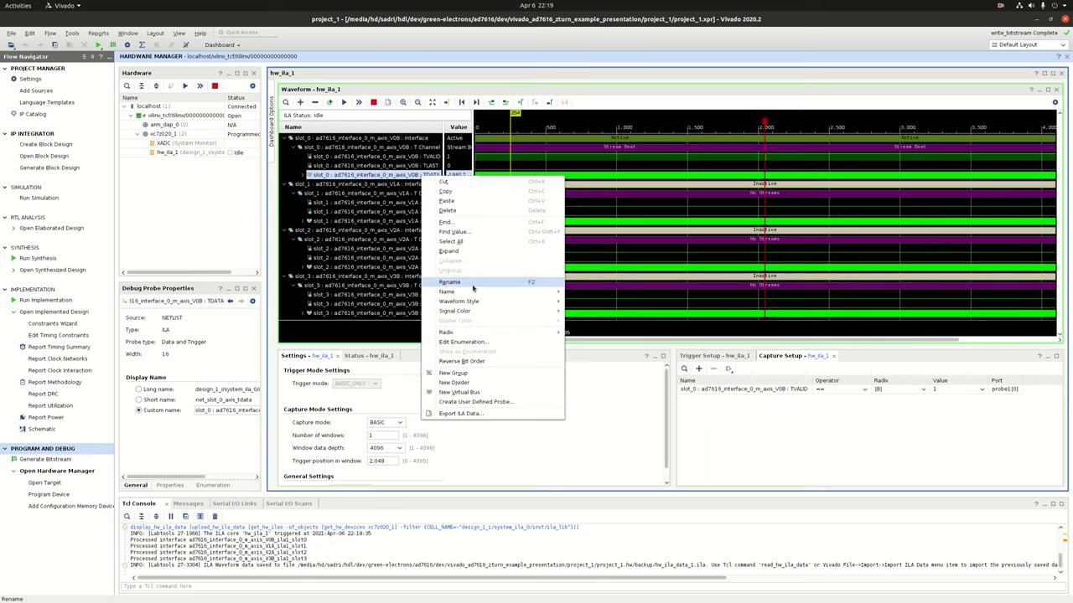
pyautogui.moveTo(545, 300)
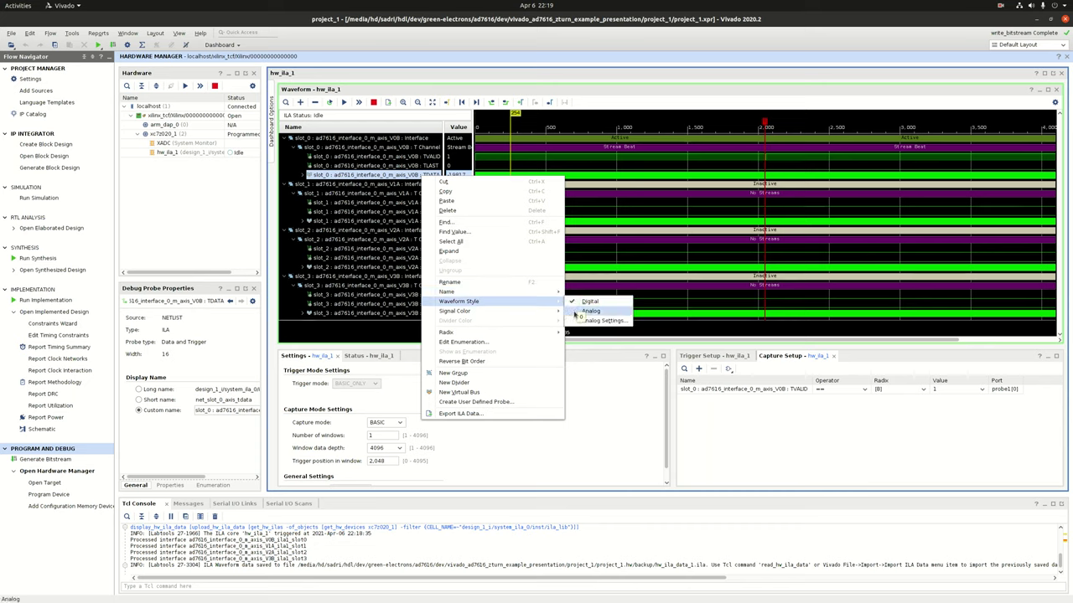
pyautogui.click(587, 311)
# Step: Move the time cursor to sample 1,866
pyautogui.moveTo(720, 205)
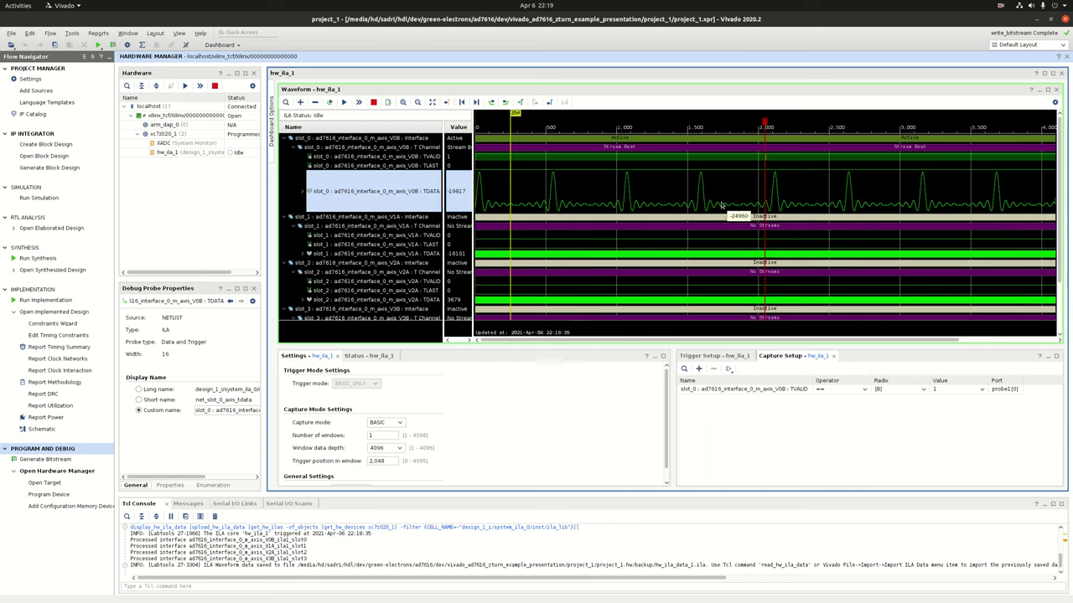
pyautogui.click(740, 206)
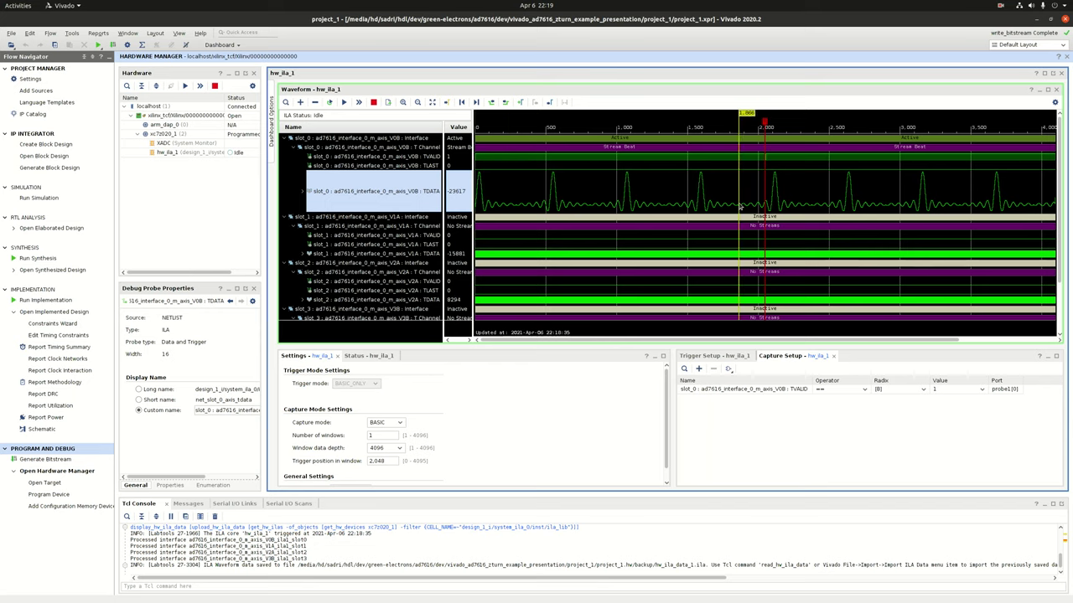
pyautogui.moveTo(755, 206)
pyautogui.scroll(-1, 640, 277)
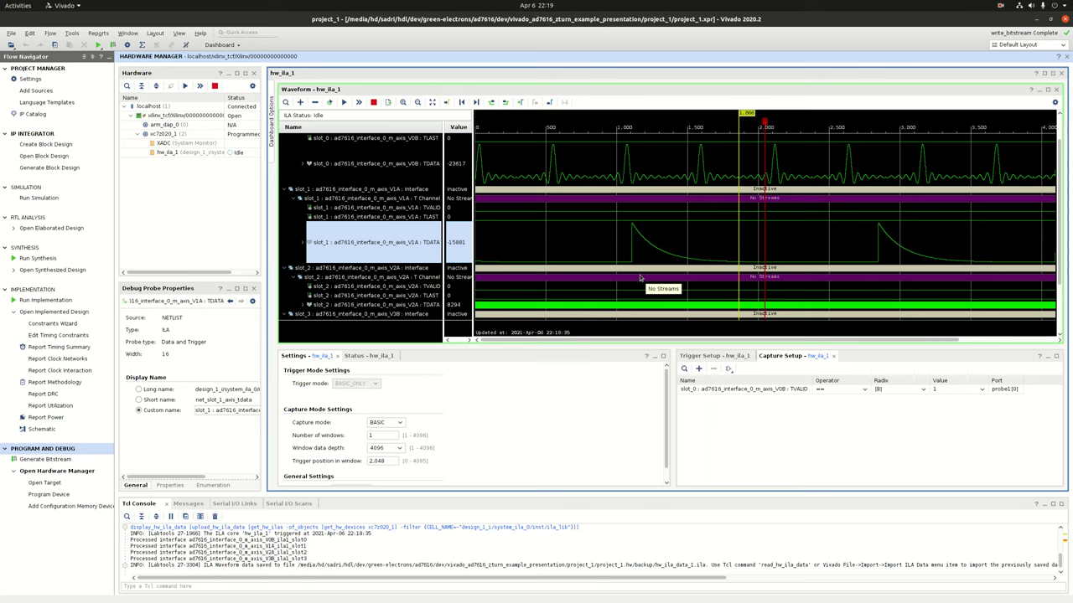
# Step: Draw the V3B (slot_3) TDATA as an analog waveform
pyautogui.click(427, 304)
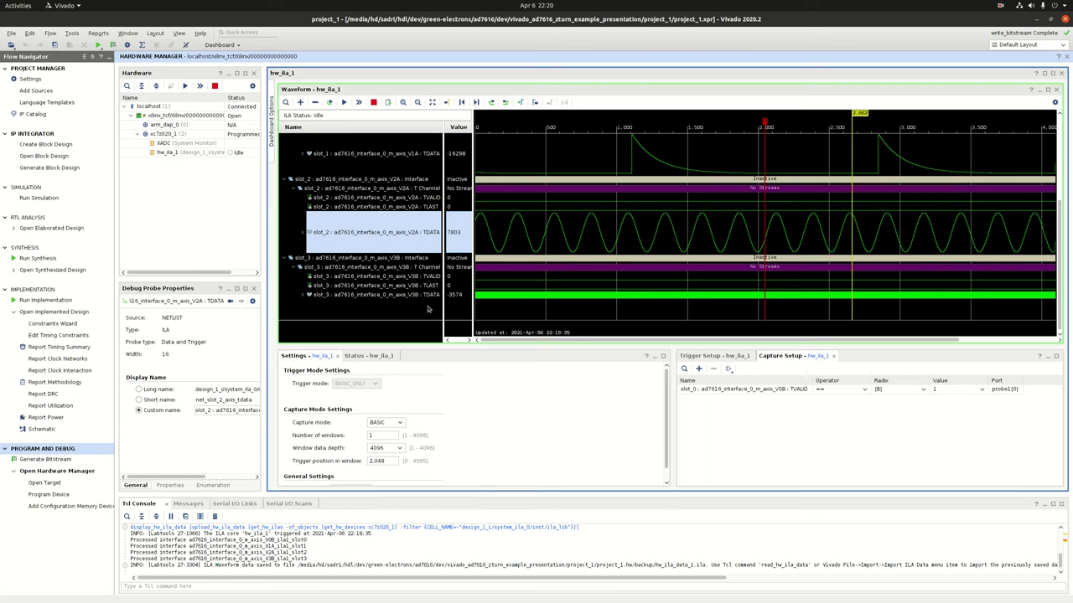
pyautogui.rightClick(424, 297)
pyautogui.moveTo(478, 453)
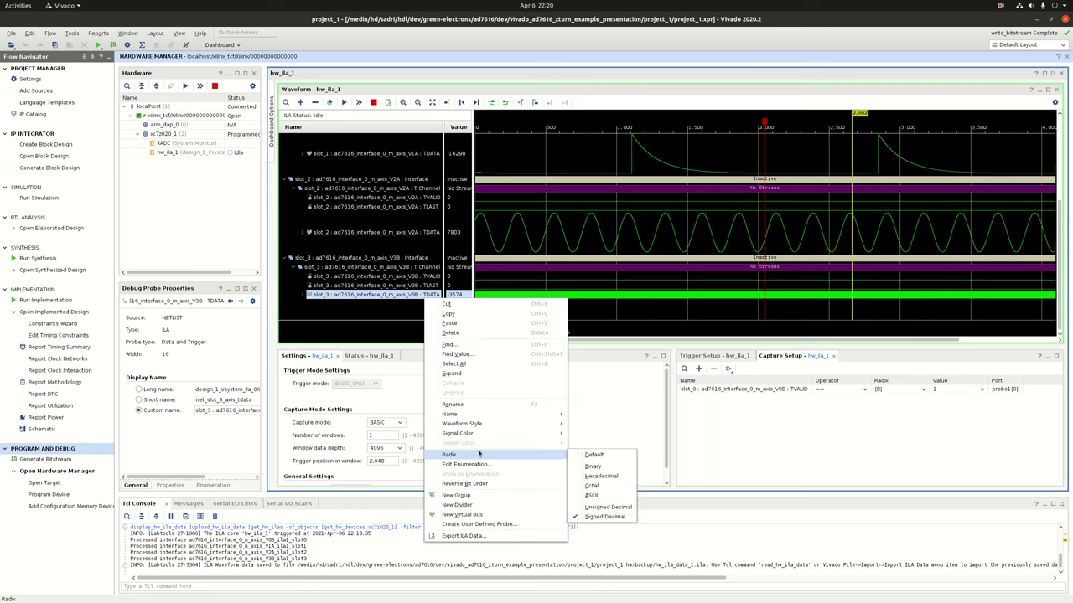
pyautogui.moveTo(482, 423)
pyautogui.click(613, 435)
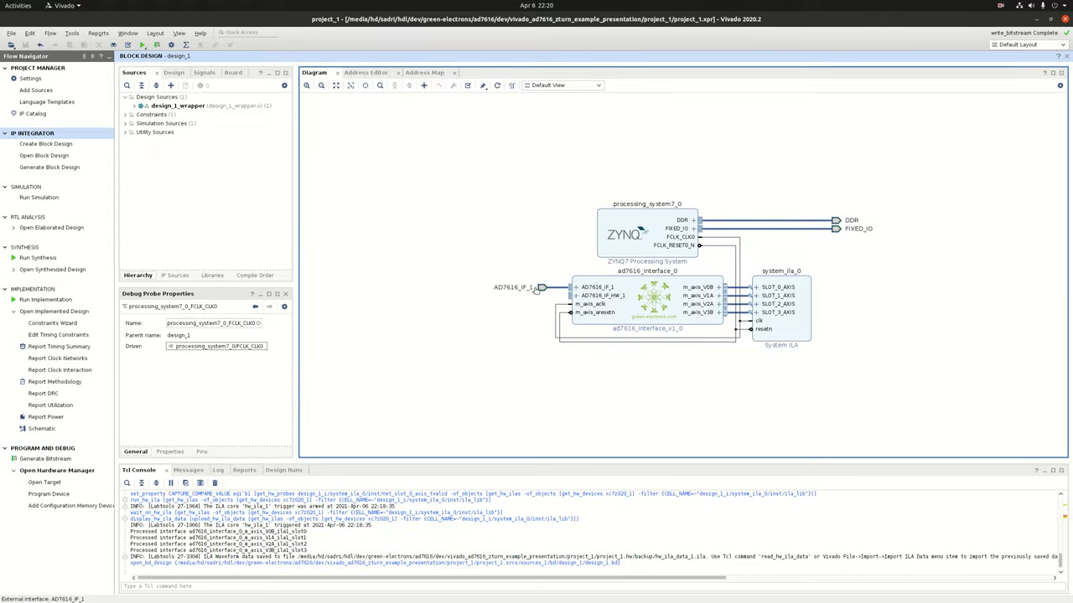
# Step: Open Re-customize IP for ad7616_interface_0, review its parameters, and list the Operation Mode choices
pyautogui.click(625, 310)
pyautogui.doubleClick(625, 310)
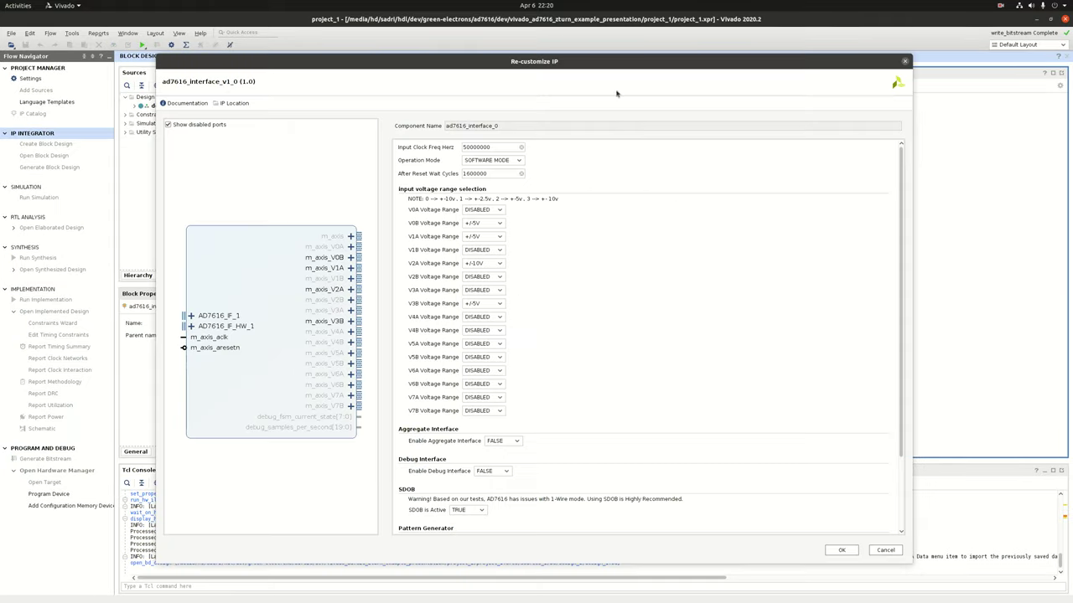
pyautogui.moveTo(609, 62); pyautogui.dragTo(707, 61)
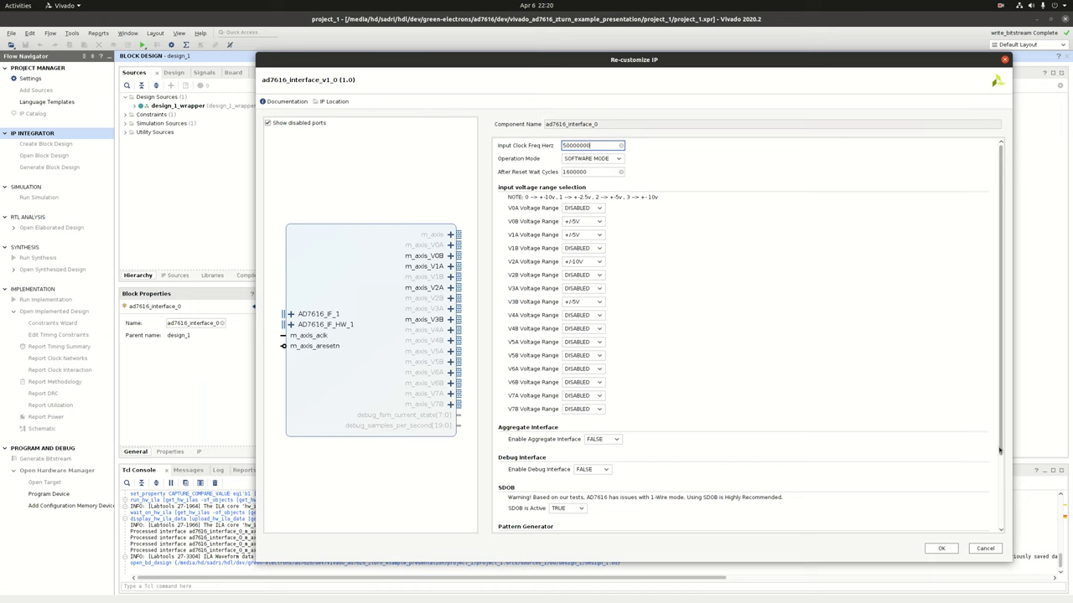
pyautogui.scroll(-3, 989, 459)
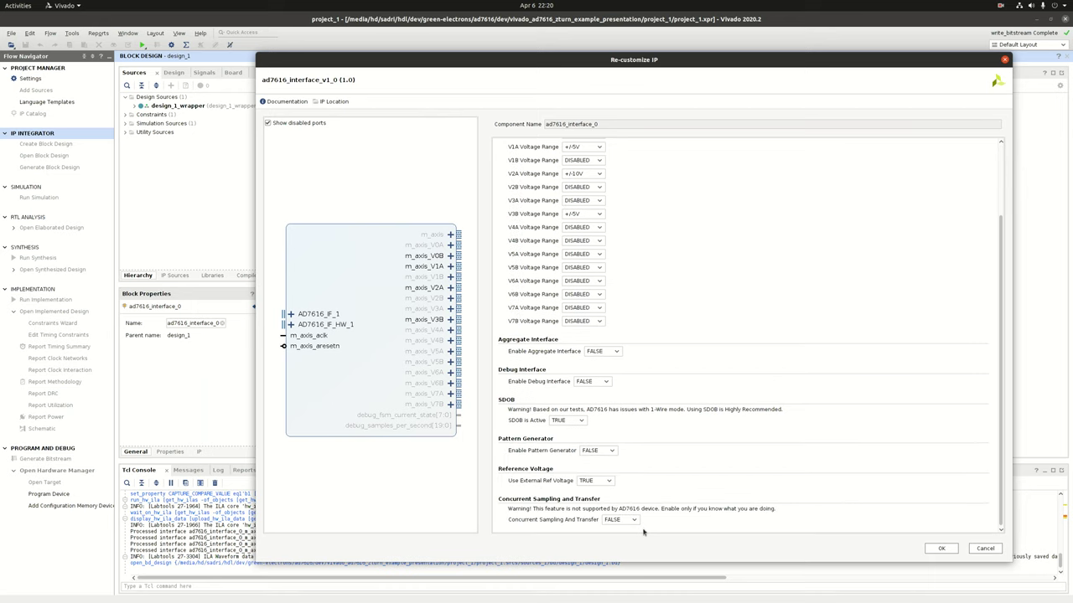
pyautogui.scroll(3, 626, 312)
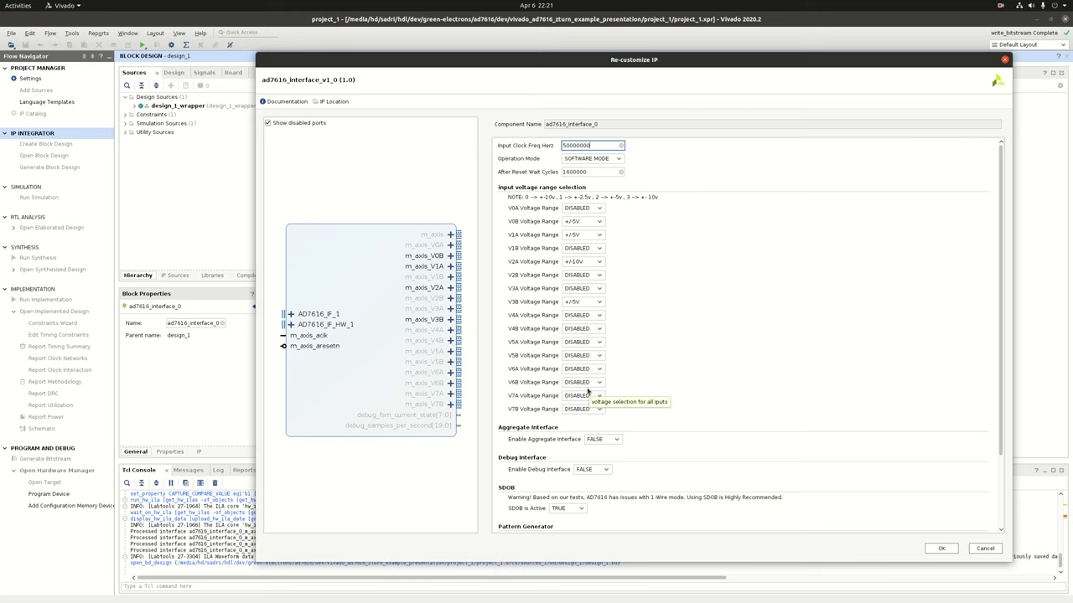
pyautogui.click(593, 159)
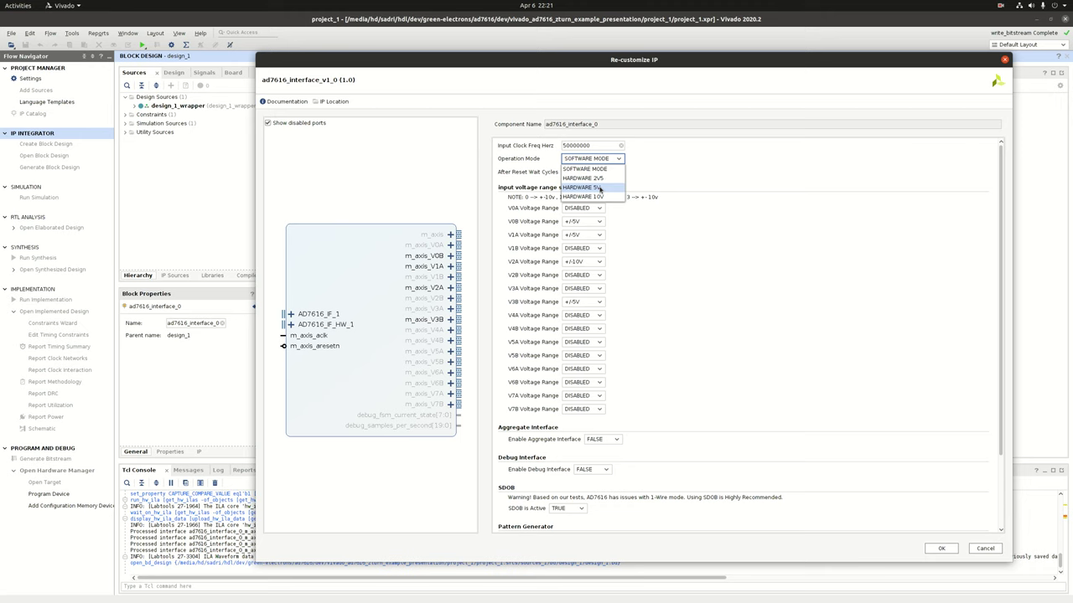
# Step: Keep Operation Mode at SOFTWARE MODE and set Enable Aggregate Interface to TRUE
pyautogui.click(600, 169)
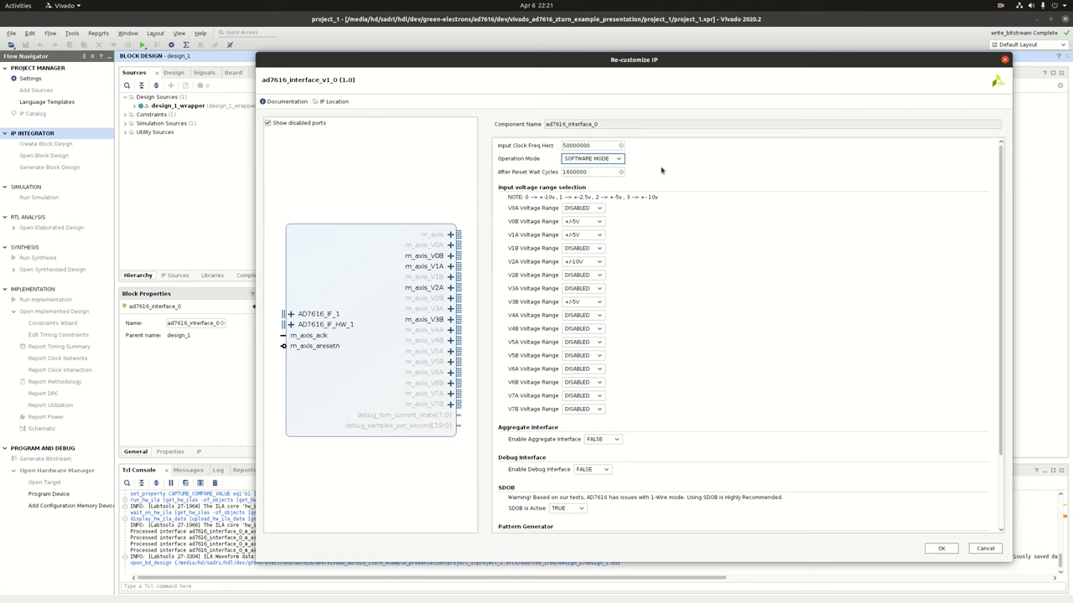
pyautogui.scroll(-3, 661, 170)
pyautogui.click(597, 351)
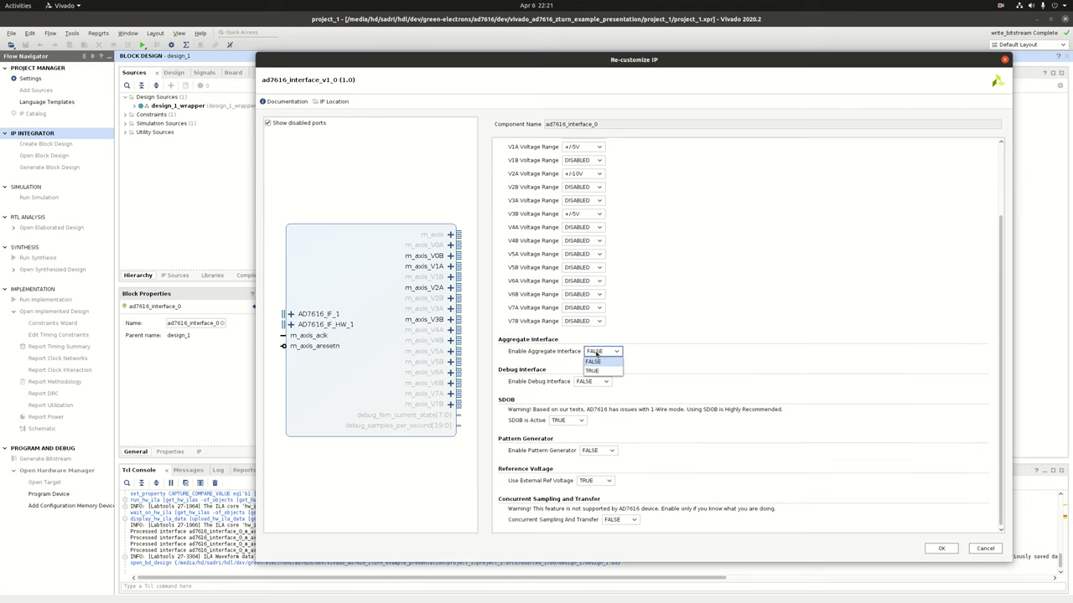
pyautogui.click(592, 370)
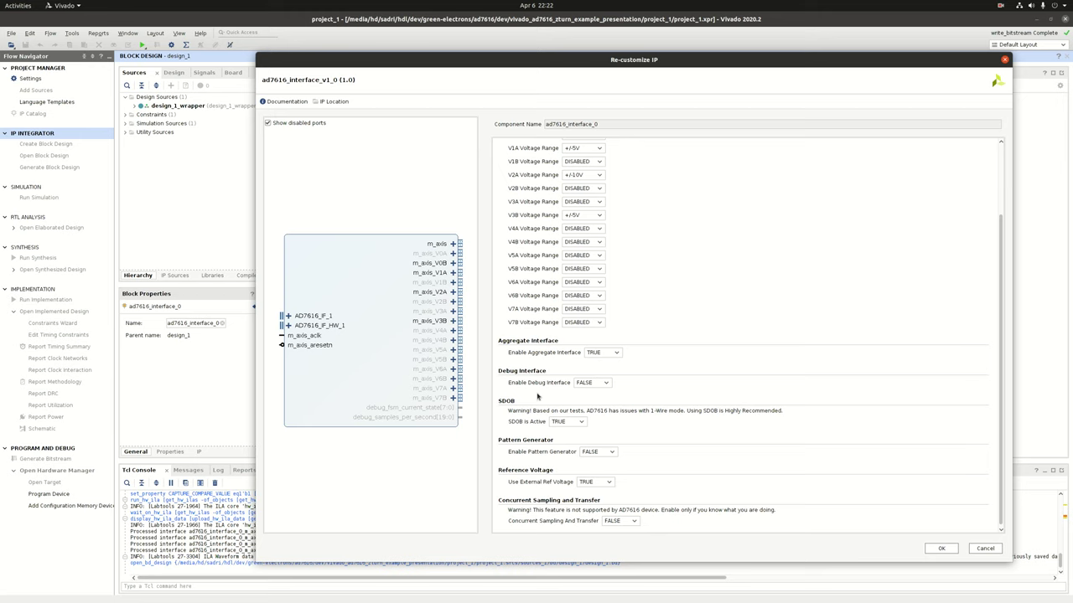
# Step: Set Enable Debug Interface and Enable Pattern Generator to TRUE, leaving SDOB is Active at TRUE
pyautogui.click(589, 383)
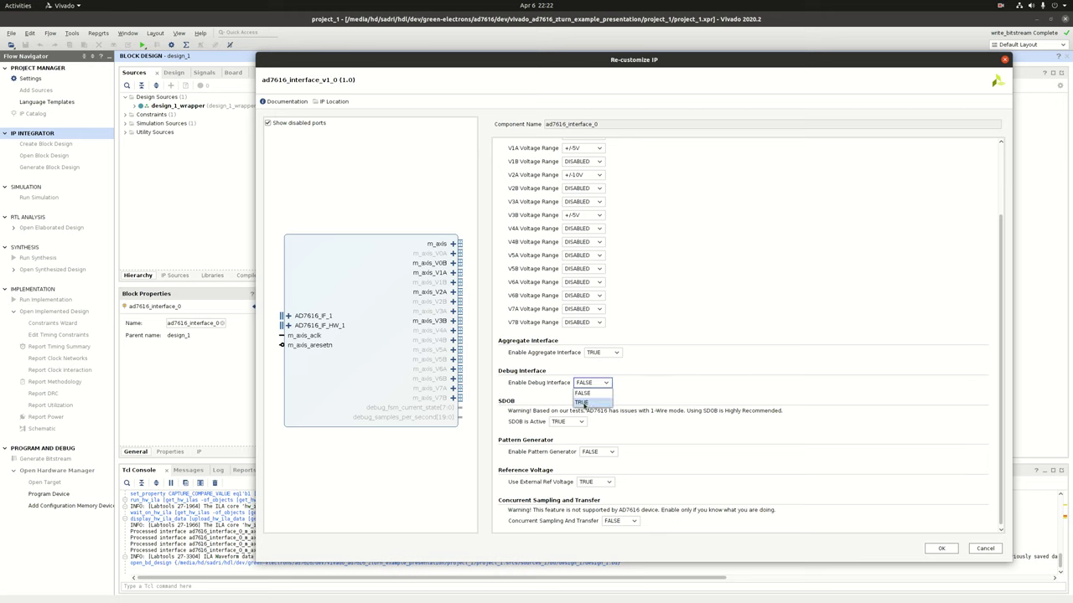
pyautogui.click(585, 403)
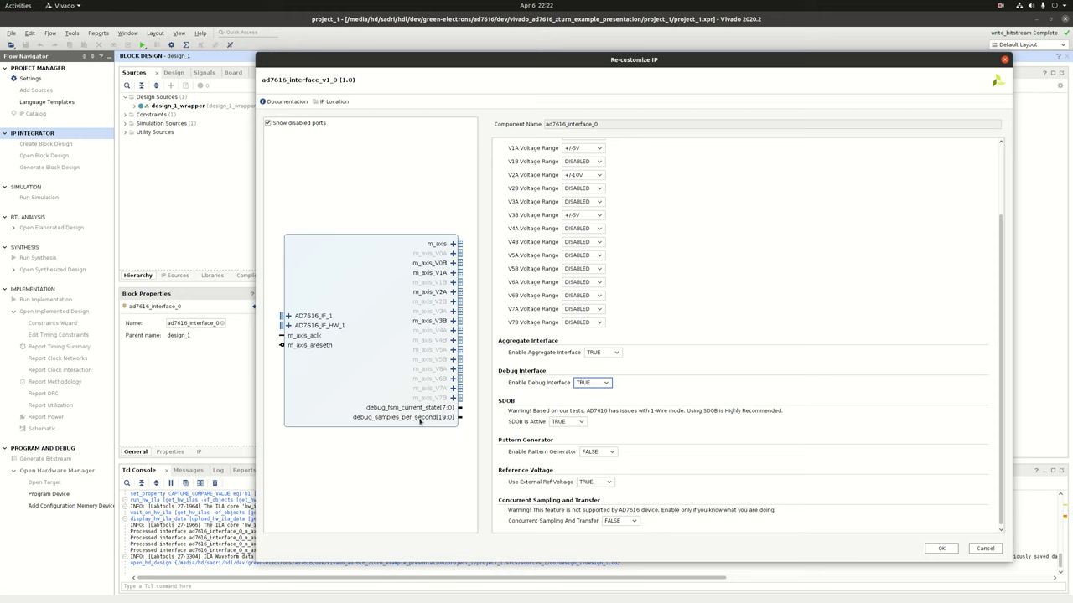
pyautogui.click(563, 421)
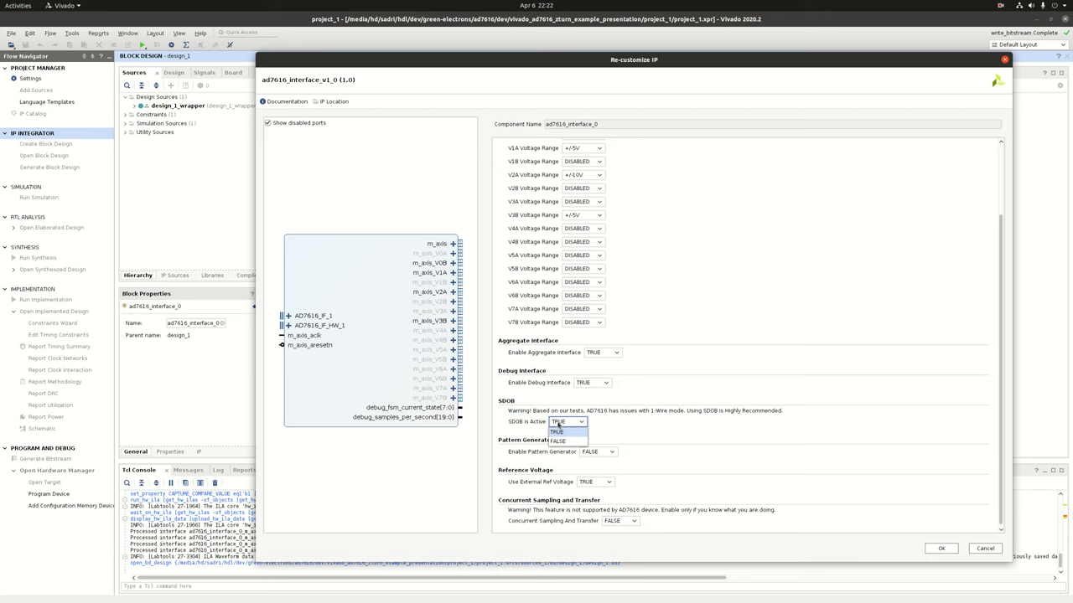
pyautogui.click(559, 441)
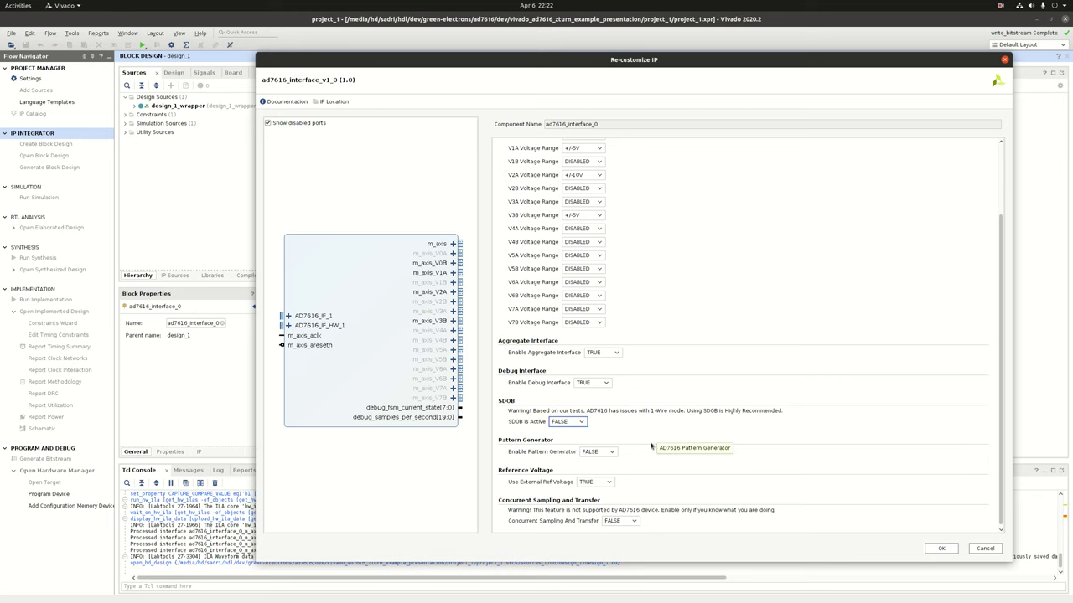
pyautogui.click(569, 421)
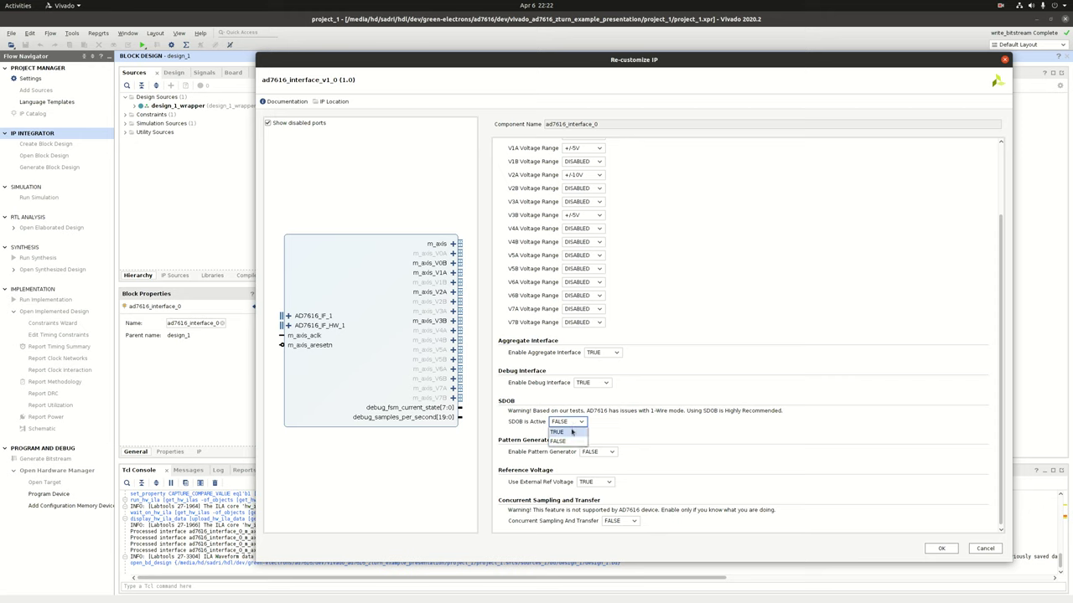
pyautogui.click(572, 431)
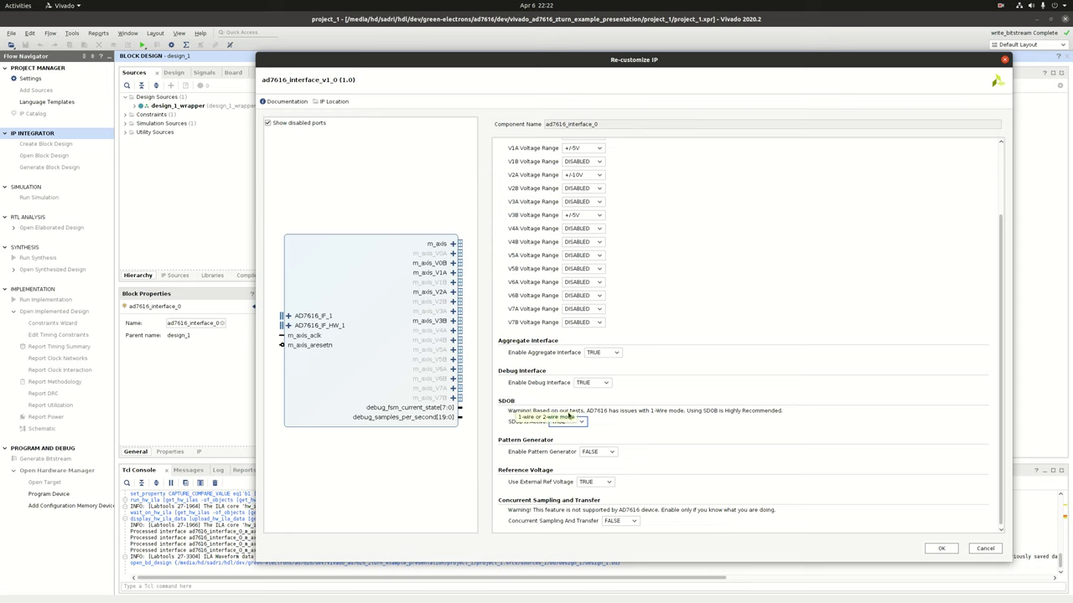
pyautogui.click(597, 451)
pyautogui.click(591, 462)
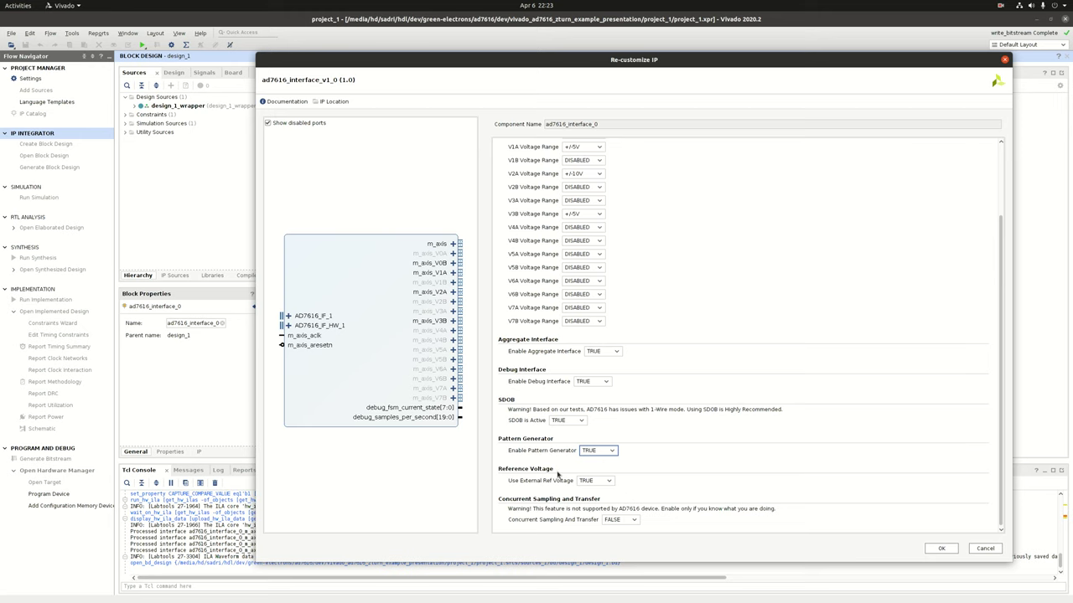
# Step: Show the TRUE/FALSE choices for Use External Ref Voltage
pyautogui.click(592, 483)
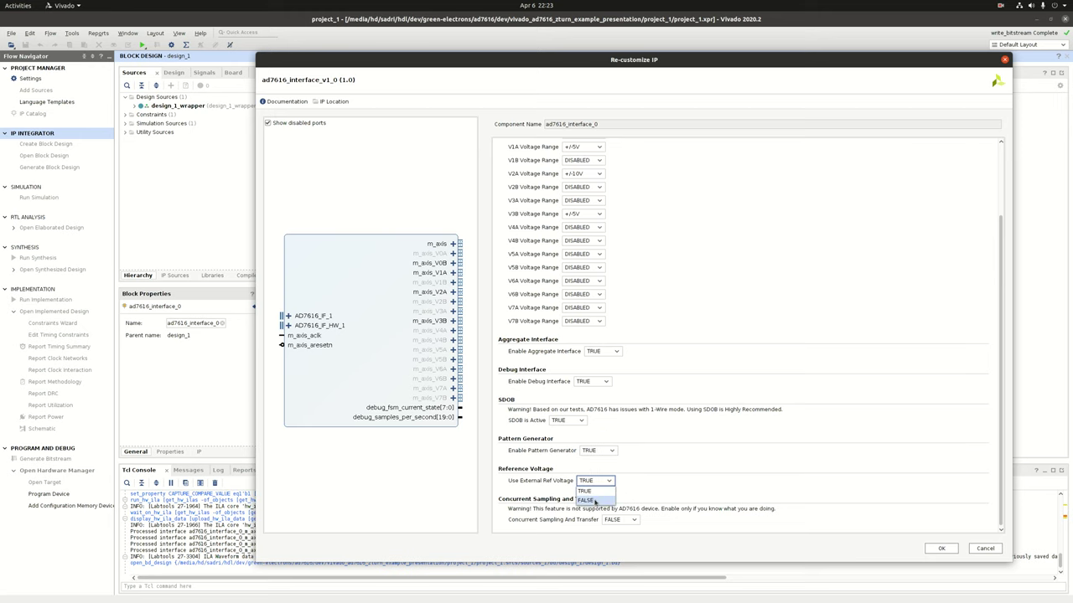